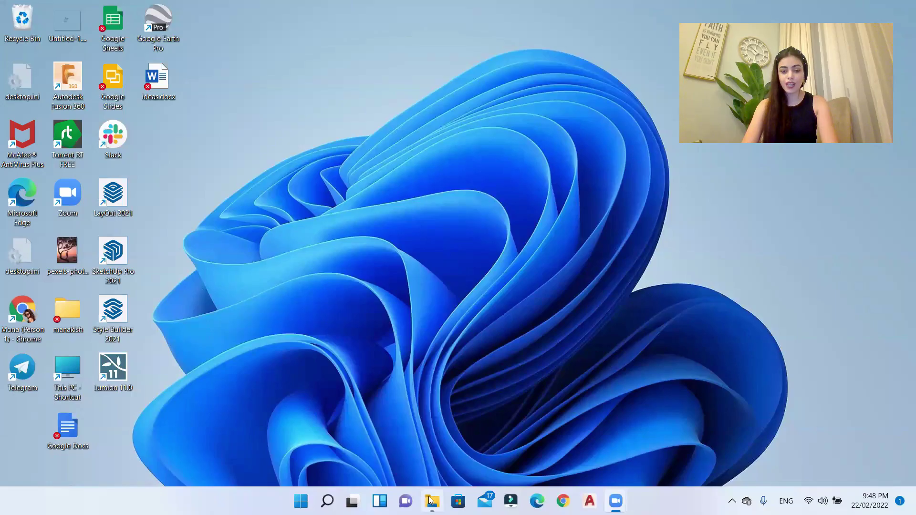
Preview the couple photo and country background.png from the tut 13 folder
left_click(430, 500)
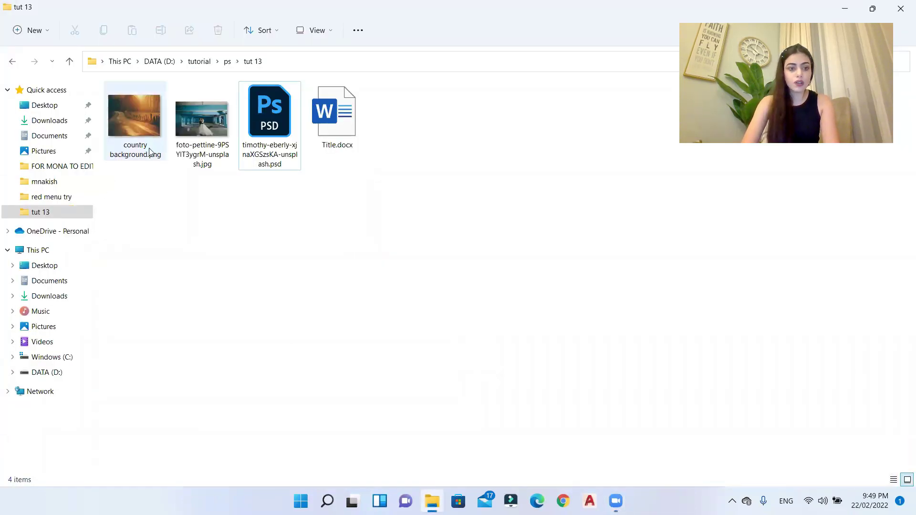
left_click(221, 128)
double_click(221, 129)
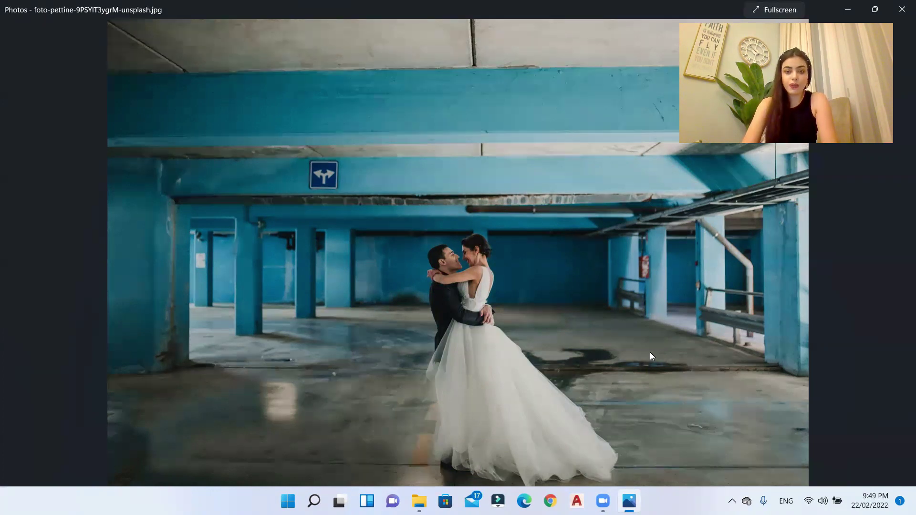
double_click(493, 5)
left_click(142, 106)
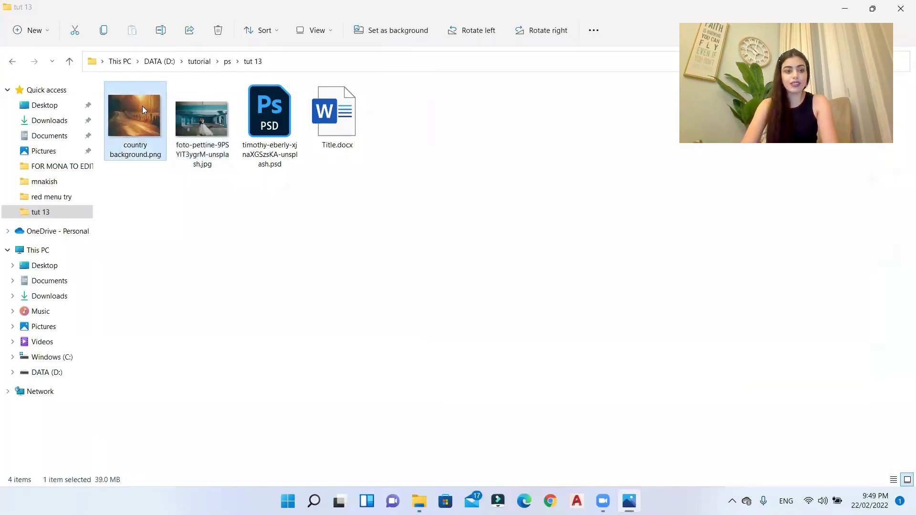
double_click(160, 125)
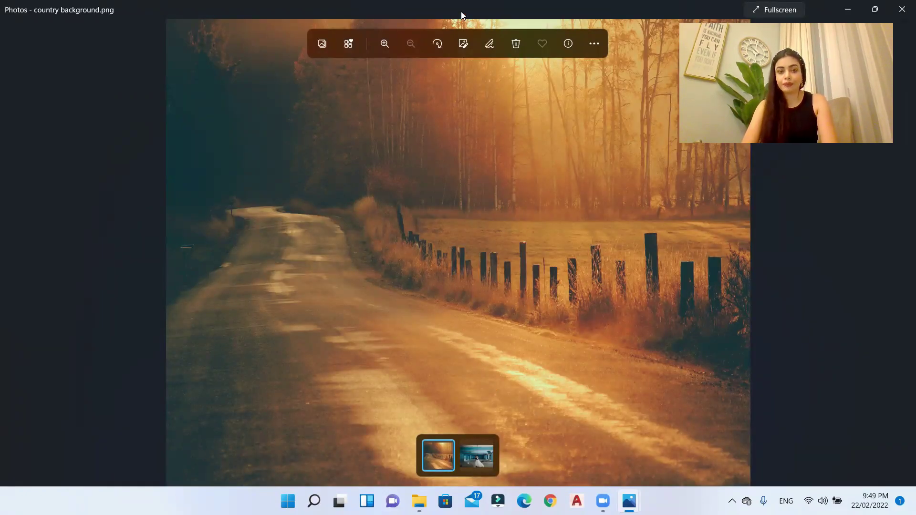
left_click_drag(461, 16, 420, 67)
left_click(628, 65)
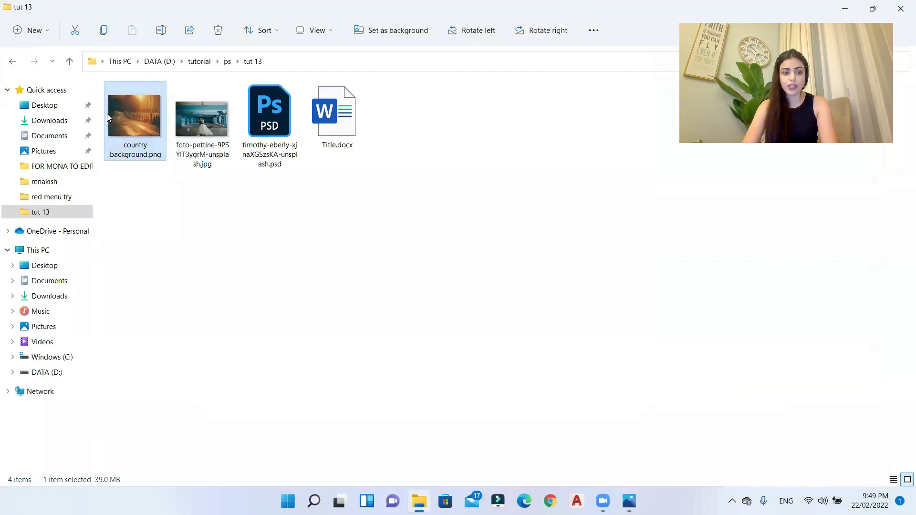
Open country background.png in Photoshop and place foto-pettine-9PSYIT3ygrM-unsplash.jpg into it as a new layer
right_click(107, 115)
left_click(369, 193)
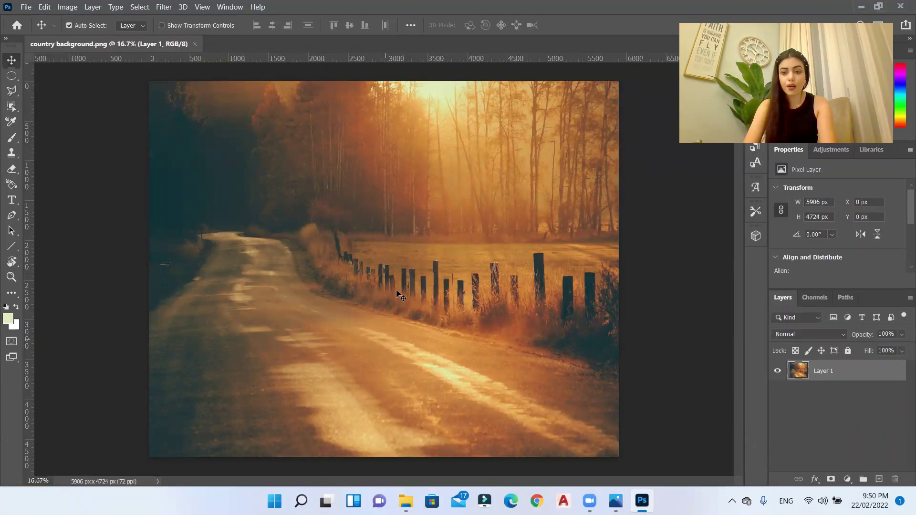
left_click(406, 500)
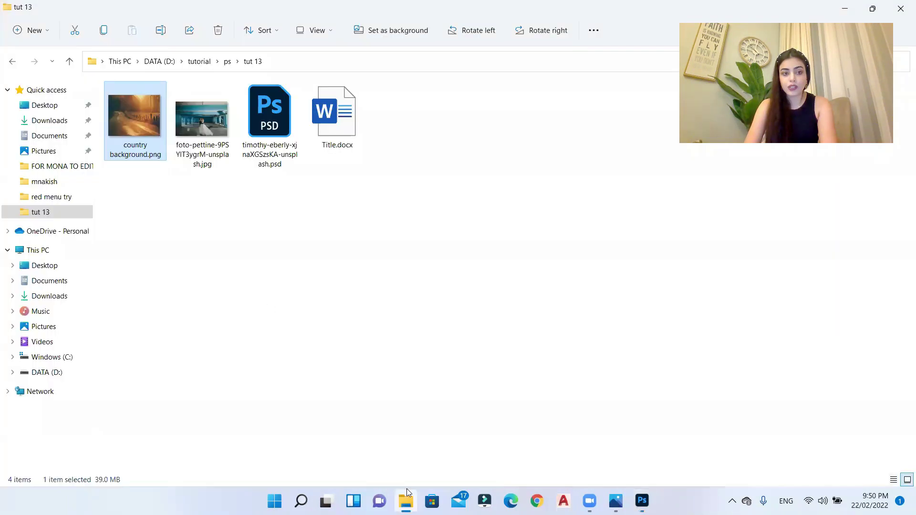
left_click(208, 121)
key("alt+Tab")
key("alt+Tab")
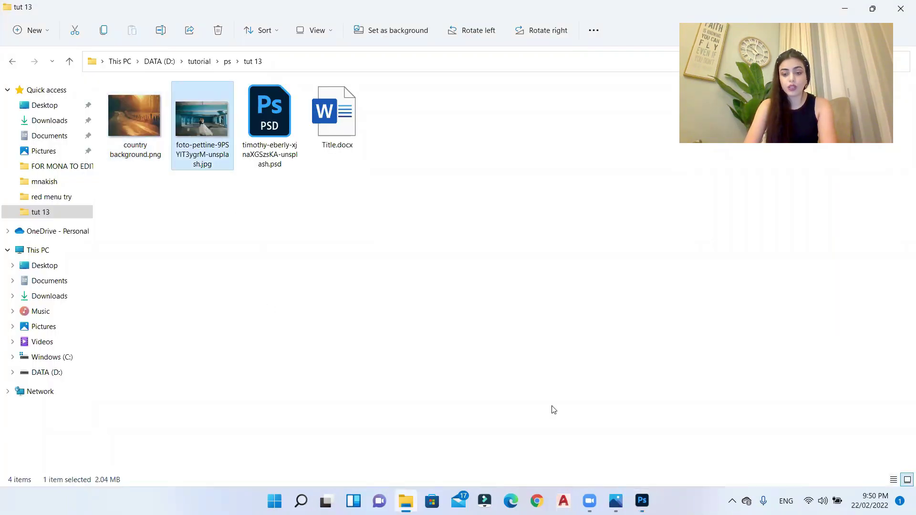
key("alt+Tab")
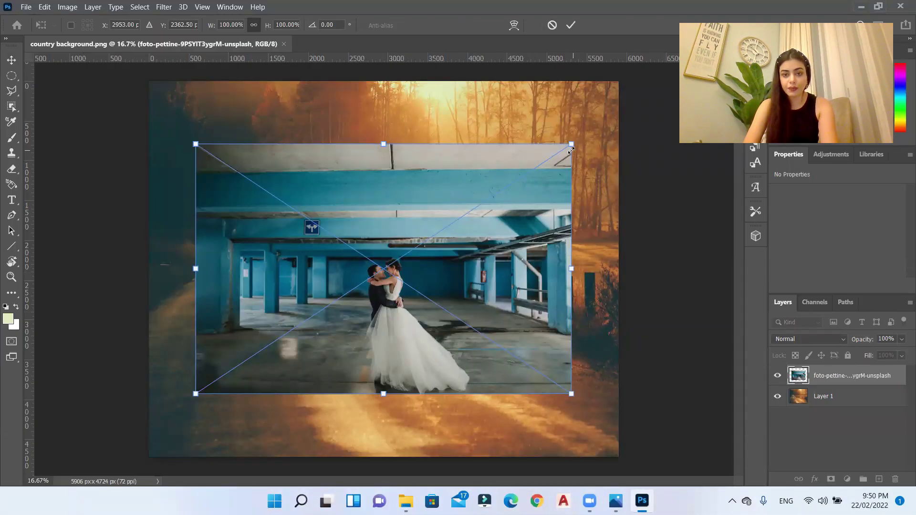
Scale the placed couple photo to about 171.5% and position it with the couple near the canvas centre
left_click_drag(571, 144, 607, 119)
left_click_drag(196, 395, 118, 445)
left_click_drag(381, 267, 345, 235)
left_click_drag(573, 86, 675, 20)
left_click_drag(676, 415, 724, 448)
left_click_drag(650, 406, 627, 389)
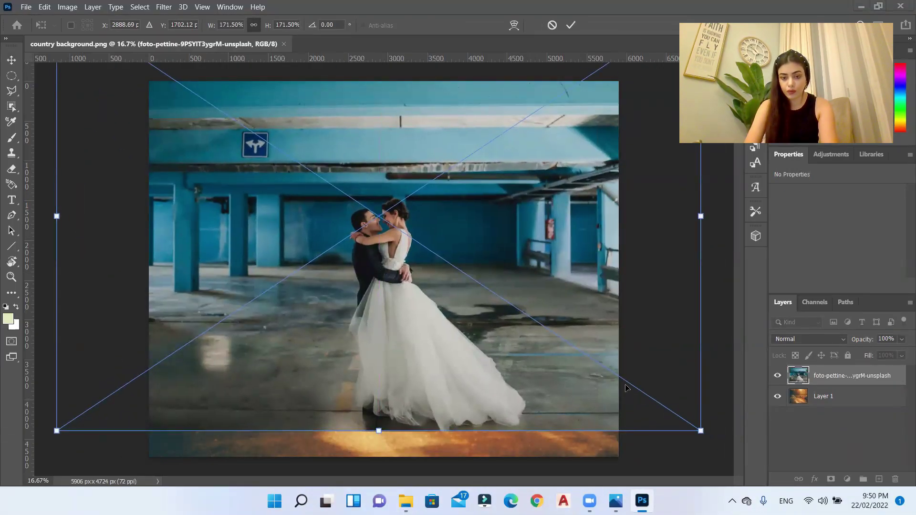
mouse_move(512, 248)
left_mouse_down()
mouse_move(508, 286)
mouse_move(503, 253)
left_mouse_up()
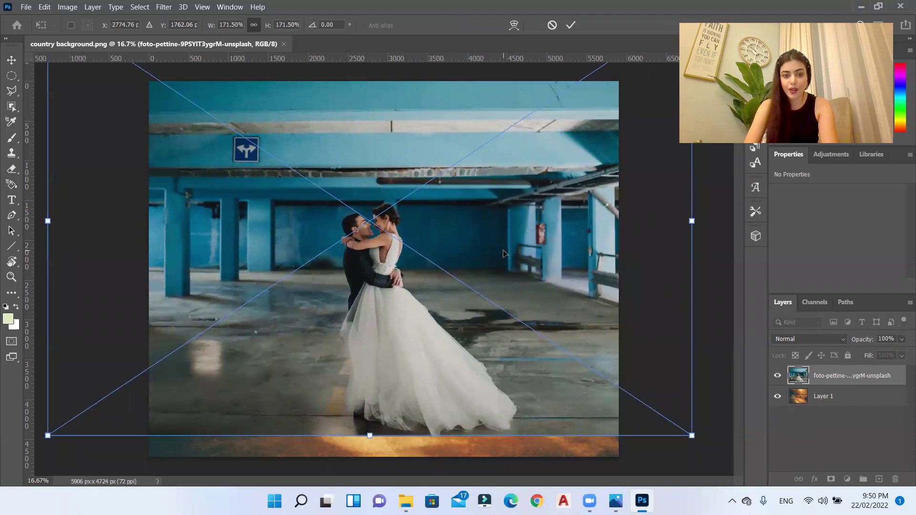
key("Return")
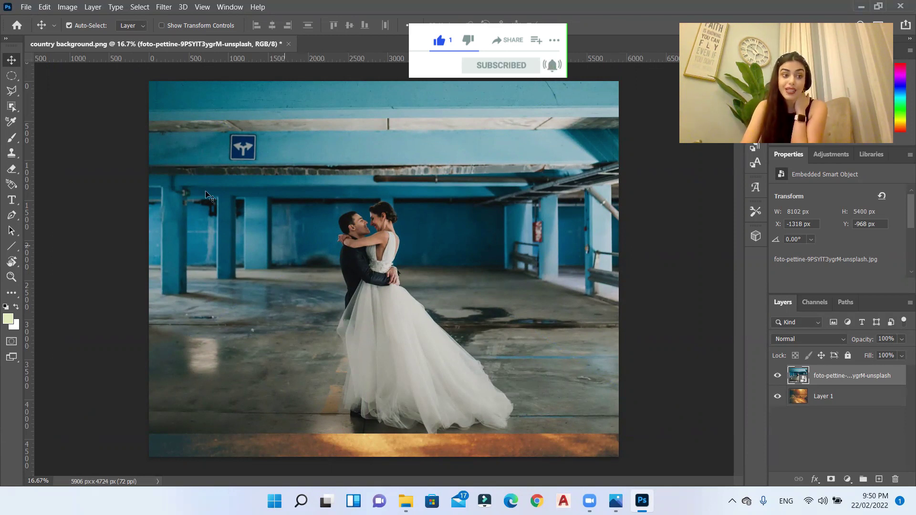
Select the bride and groom with the Object Selection Tool by framing the whole couple, including the dress train
left_click(16, 110)
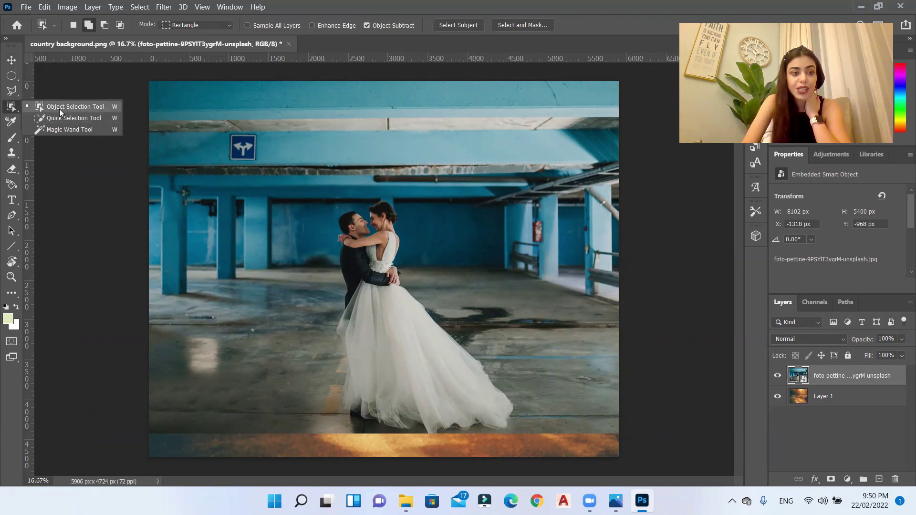
left_click(61, 108)
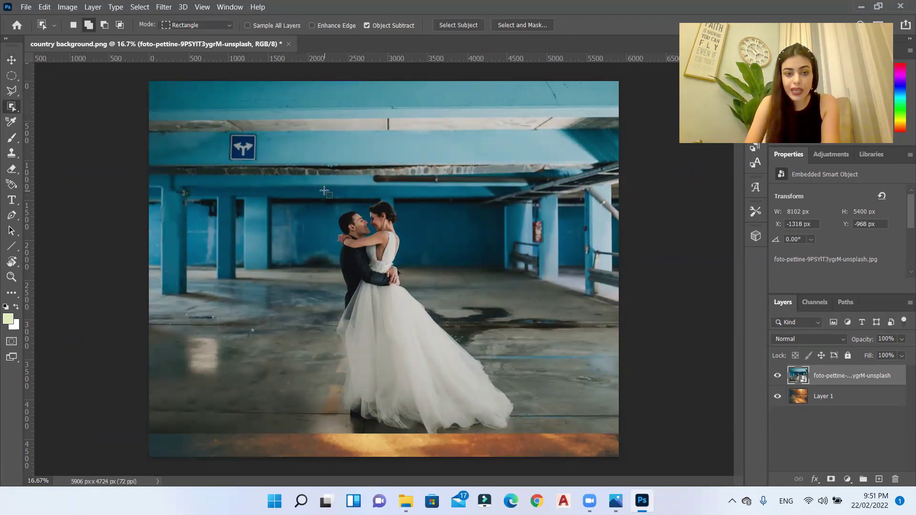
left_click_drag(324, 190, 527, 443)
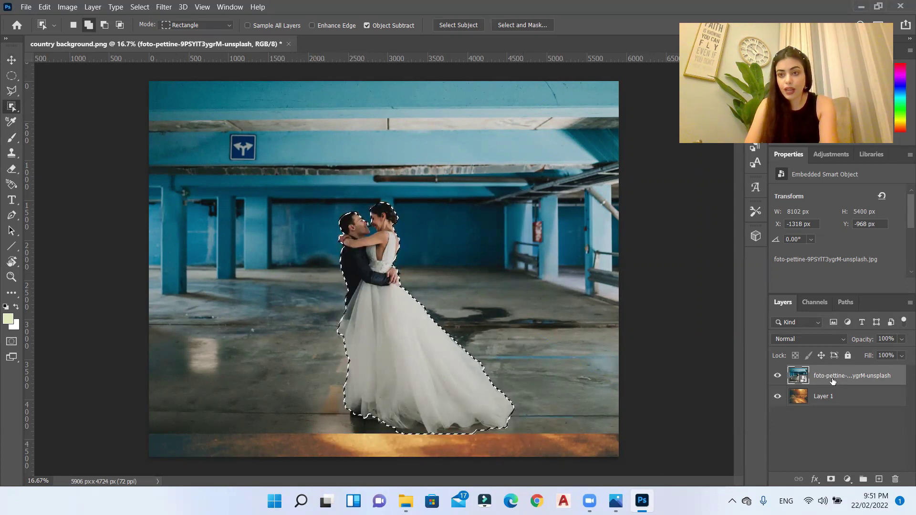
Rasterize the couple photo's smart object layer
right_click(832, 379)
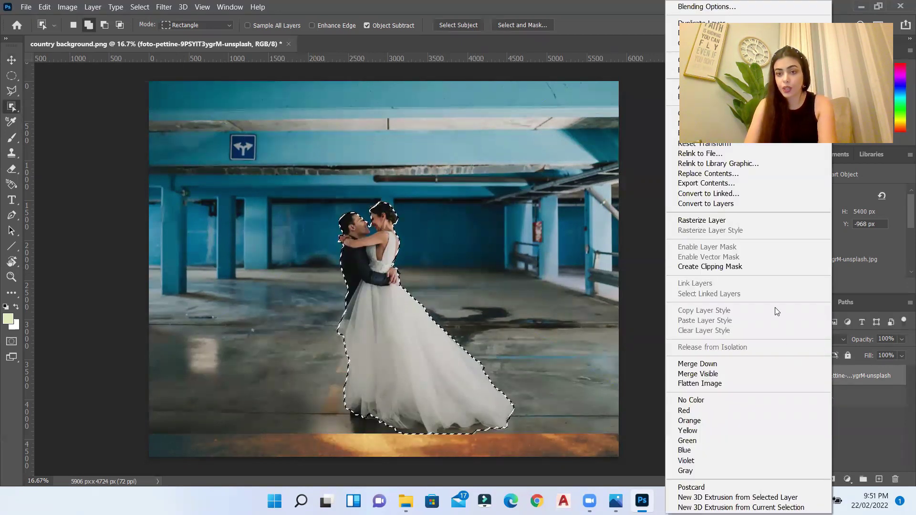
right_click(891, 377)
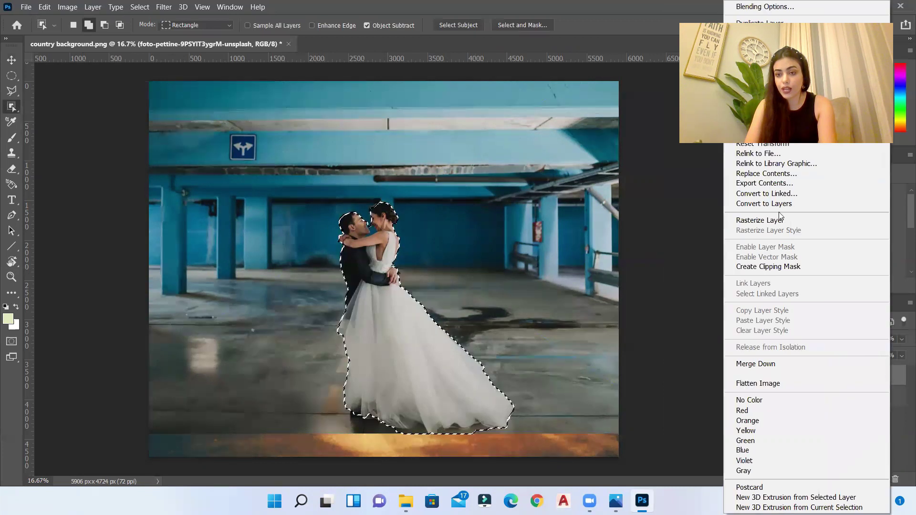
left_click(782, 220)
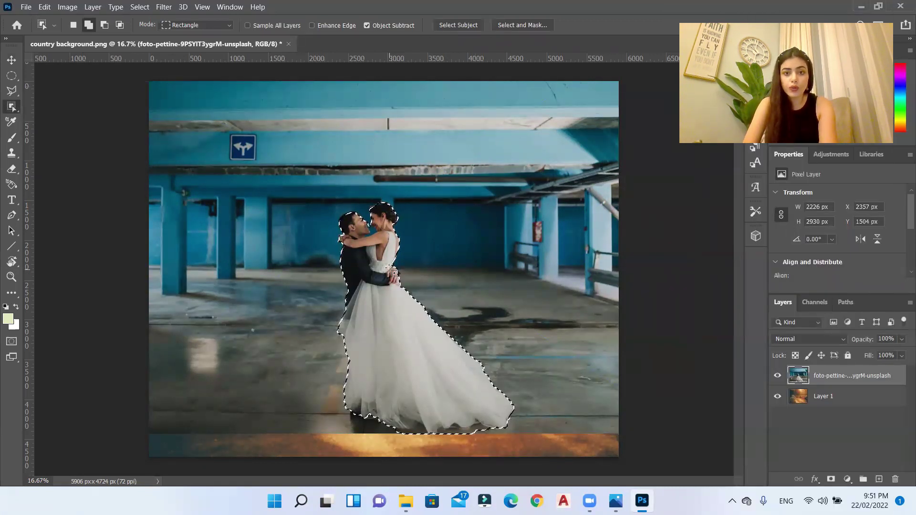
Open the couple selection in Select and Mask and set the view mode to Overlay
left_click(516, 27)
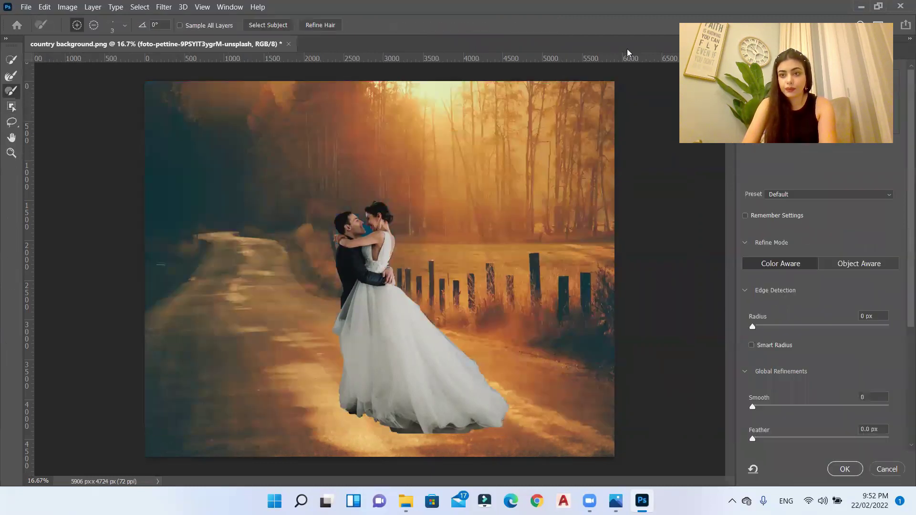
left_click(783, 104)
left_click(794, 180)
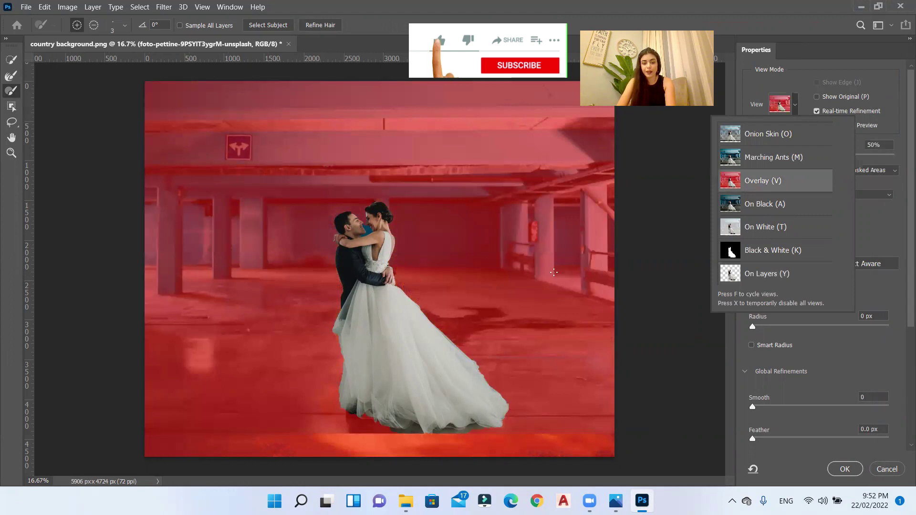
Subtract the blue background just below the man's nose from the selection using a 13 px Brush Tool
scroll(362, 218, "up", 19)
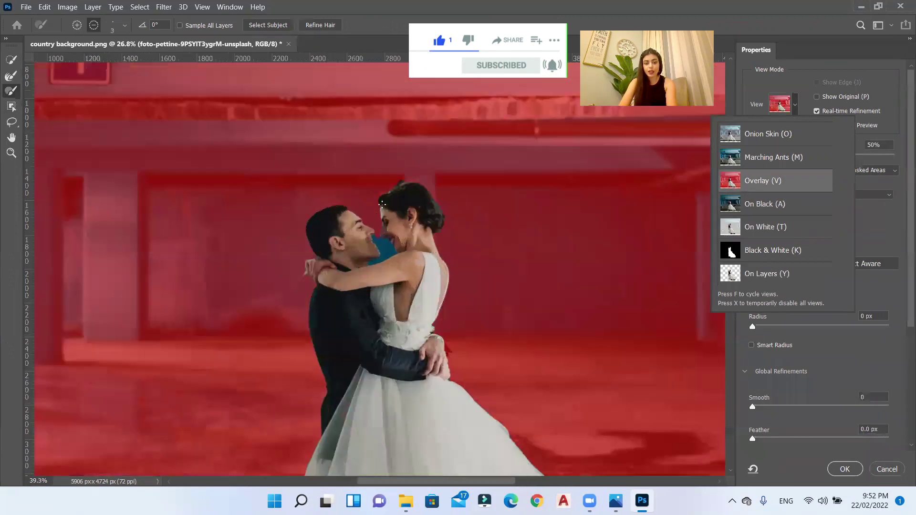
scroll(371, 310, "up", 2)
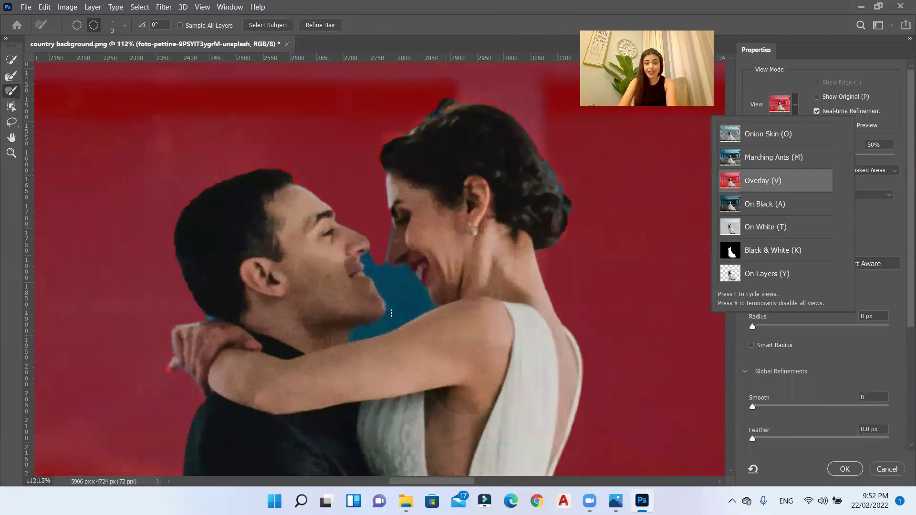
left_click(14, 63)
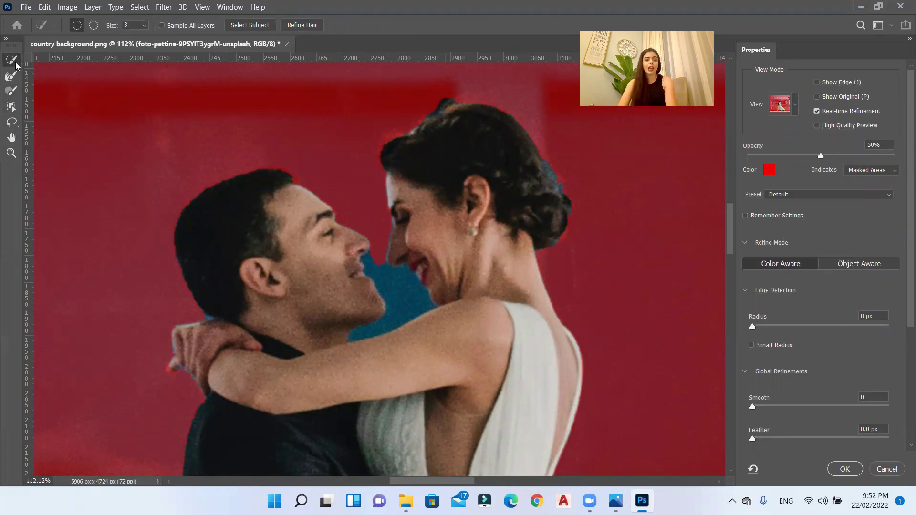
left_click(16, 79)
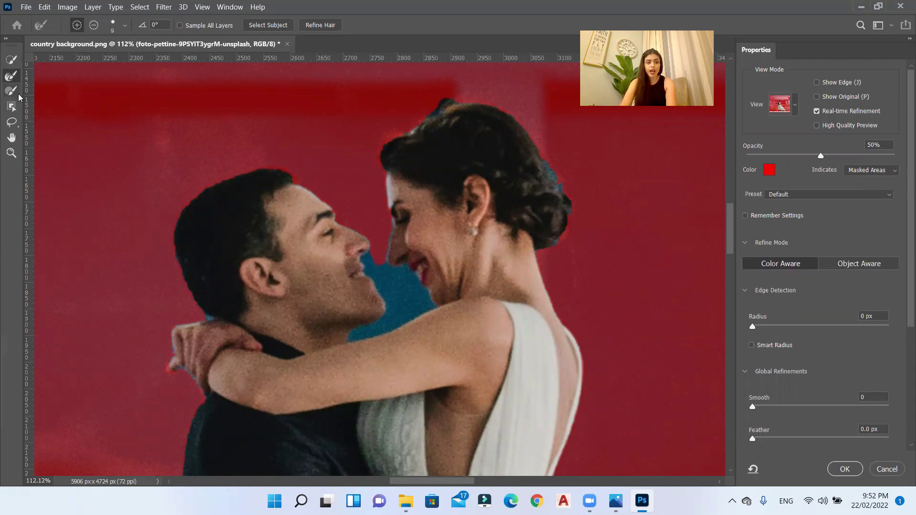
left_click(14, 93)
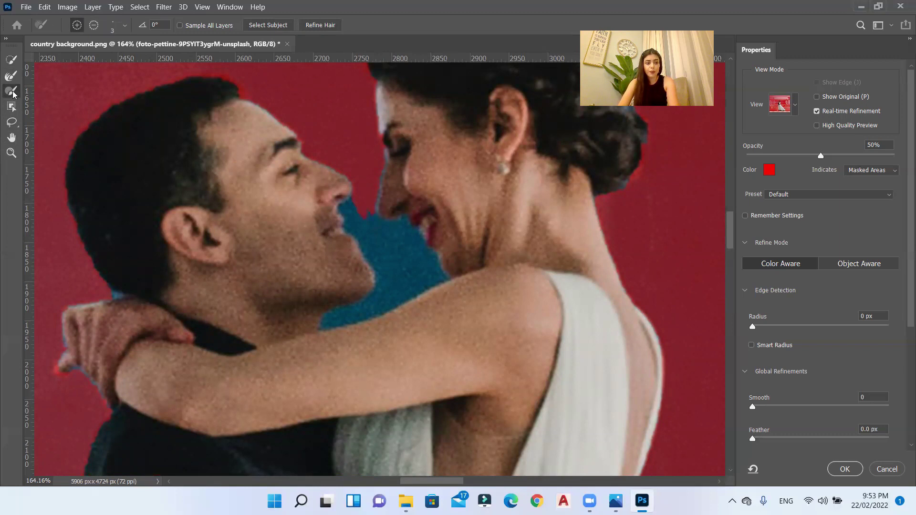
right_click(382, 230, "alt")
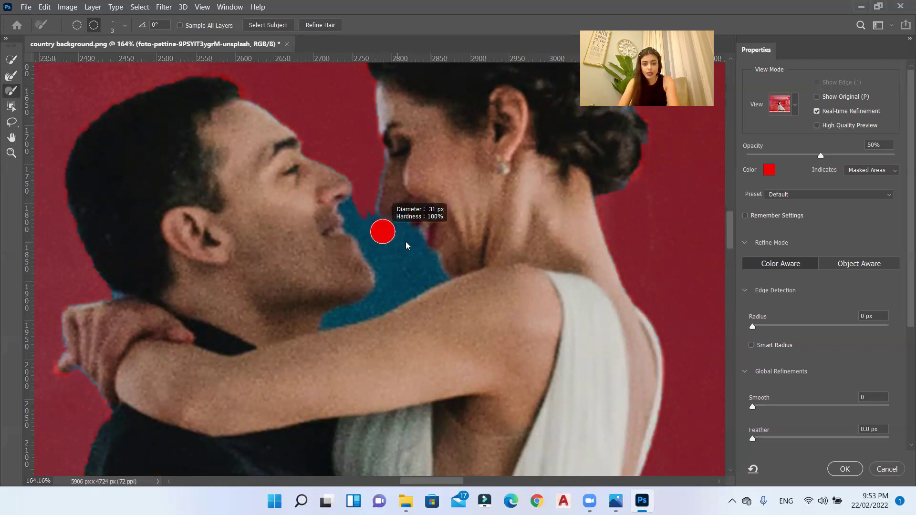
scroll(356, 208, "up", 8)
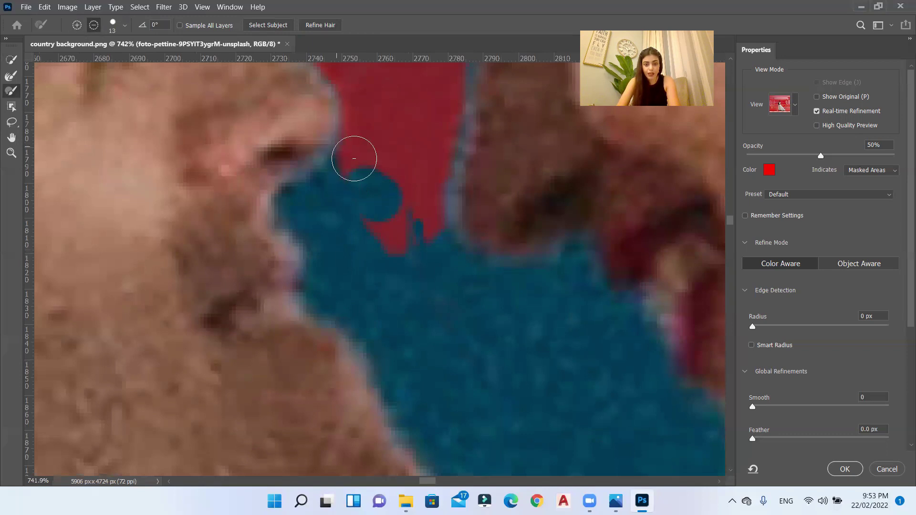
mouse_move(354, 158)
left_mouse_down()
mouse_move(378, 168)
mouse_move(389, 198)
mouse_move(325, 199)
mouse_move(318, 277)
mouse_move(366, 305)
mouse_move(319, 276)
mouse_move(299, 205)
mouse_move(323, 208)
mouse_move(356, 168)
mouse_move(318, 209)
mouse_move(402, 176)
mouse_move(420, 182)
left_mouse_up()
scroll(420, 299, "down", 6)
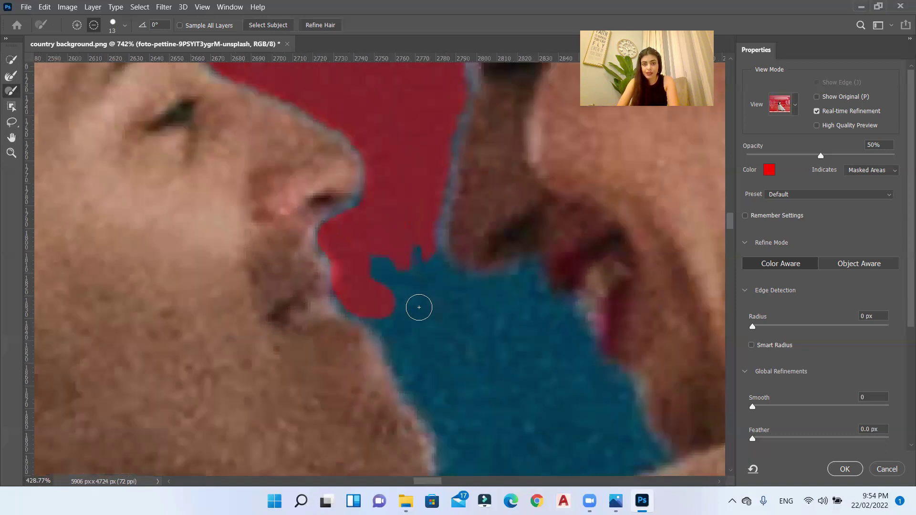
scroll(437, 217, "up", 6)
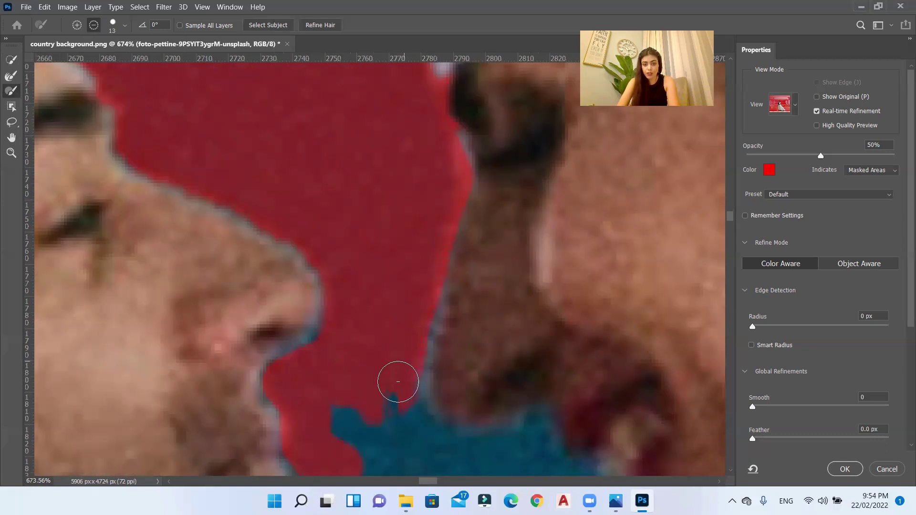
scroll(392, 382, "up", 6)
scroll(480, 420, "up", 5)
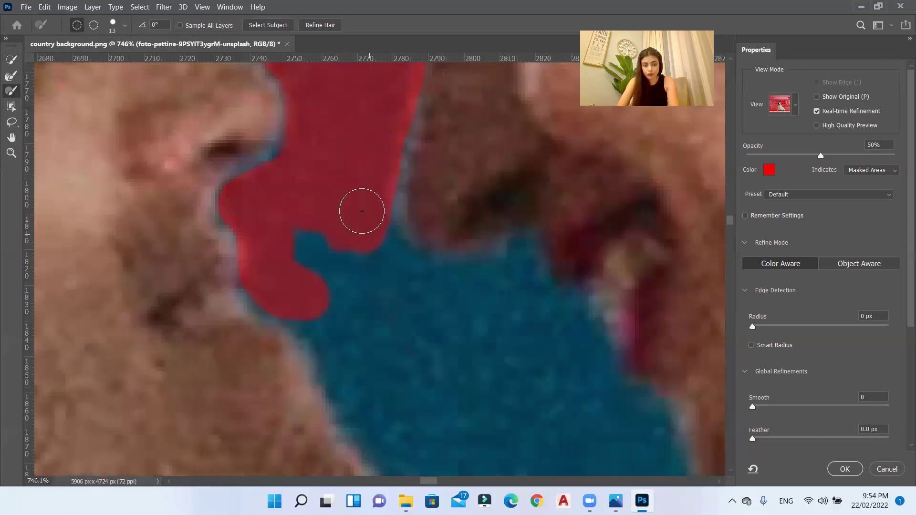
Subtract the background under the woman's nose, then trace the edge of the man's chin with a 3 px brush
left_click_drag(362, 210, 514, 244)
left_click_drag(391, 329, 243, 250)
left_click_drag(270, 321, 335, 419)
scroll(334, 418, "down", 5)
mouse_move(168, 455)
left_mouse_down()
mouse_move(194, 448)
mouse_move(361, 237)
left_mouse_up()
scroll(333, 199, "up", 3)
scroll(433, 204, "down", 2)
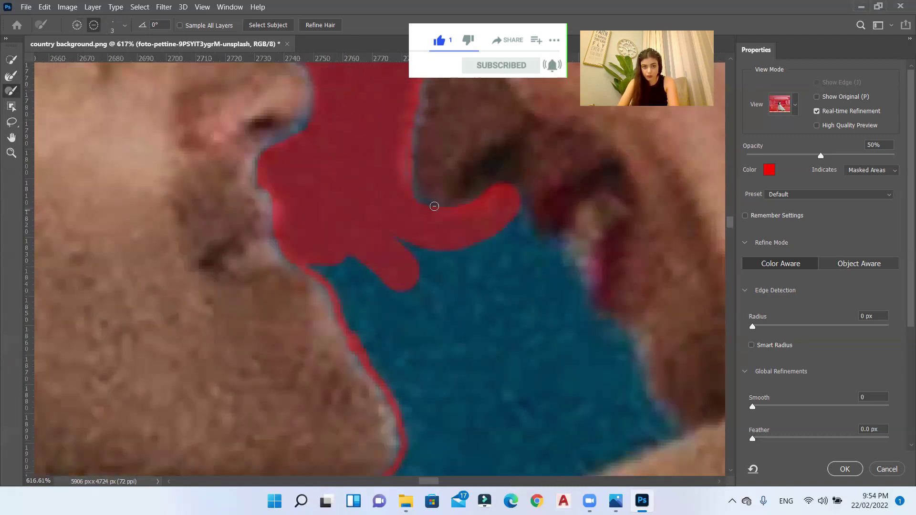
Trace the background edge along the woman's lips and chin with the 3 px subtracting brush
scroll(425, 210, "up", 2)
scroll(411, 242, "down", 2)
mouse_move(524, 238)
left_mouse_down()
mouse_move(565, 290)
mouse_move(606, 355)
left_mouse_up()
scroll(554, 371, "down", 2)
scroll(554, 371, "right", 2)
left_click_drag(554, 371, 425, 197)
Enlarge the brush to about 10 px and subtract the blue area enclosed between the faces and the woman's arm
left_click_drag(345, 229, 370, 259)
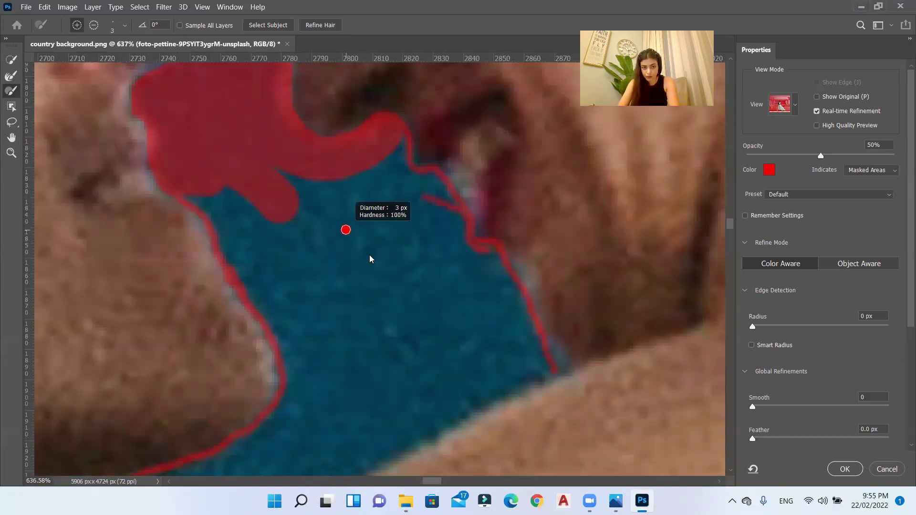
left_click_drag(399, 305, 361, 167)
mouse_move(268, 172)
left_mouse_down()
mouse_move(364, 172)
mouse_move(408, 241)
left_mouse_up()
left_click_drag(381, 241, 292, 242)
mouse_move(396, 155)
left_mouse_down()
mouse_move(414, 193)
mouse_move(491, 261)
mouse_move(545, 365)
left_mouse_up()
left_click_drag(545, 365, 444, 301)
mouse_move(217, 196)
left_mouse_down()
mouse_move(272, 312)
mouse_move(319, 352)
mouse_move(646, 242)
mouse_move(690, 215)
mouse_move(369, 354)
mouse_move(327, 326)
mouse_move(319, 345)
mouse_move(516, 166)
mouse_move(377, 304)
left_mouse_up()
scroll(310, 385, "down", 4)
scroll(311, 385, "left", 4)
left_click_drag(701, 177, 517, 266)
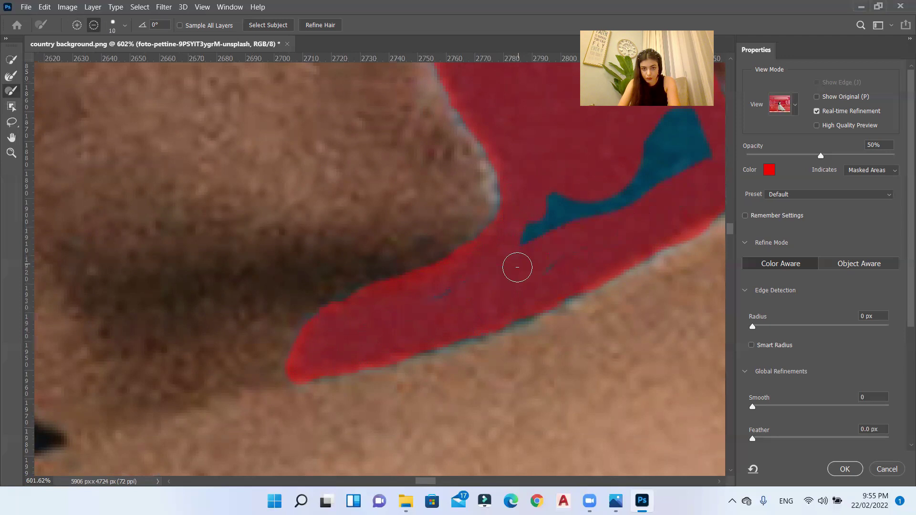
Subtract the leftover blue patches between the man's chin and the woman's arm
left_click_drag(687, 156, 539, 215)
scroll(528, 338, "up", 2)
left_click_drag(592, 313, 659, 267)
scroll(462, 265, "right", 4)
scroll(462, 265, "up", 2)
scroll(517, 321, "up", 3)
left_click_drag(518, 321, 540, 319)
scroll(507, 239, "down", 4)
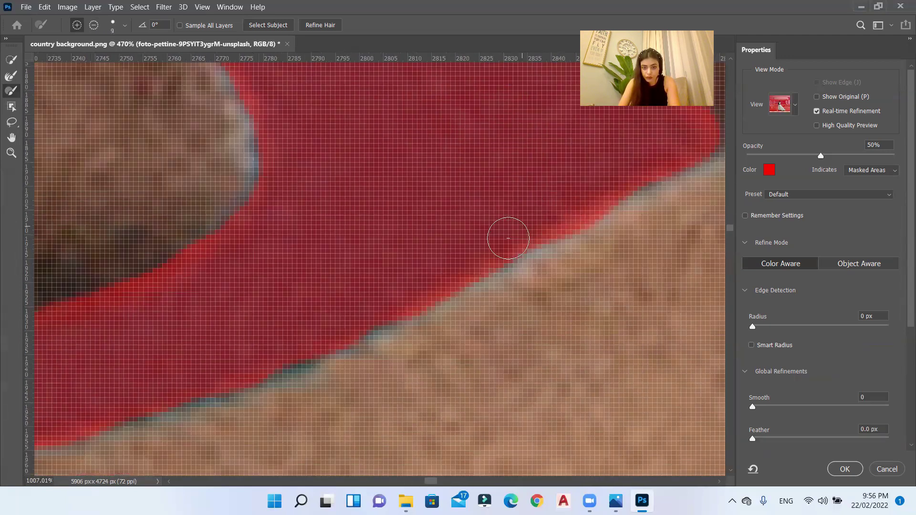
Clean the selection edge along the top of the woman's arm with a 9 px subtracting brush
left_click_drag(507, 239, 306, 370)
scroll(572, 208, "down", 2)
scroll(572, 208, "up", 3)
scroll(431, 270, "up", 3)
scroll(431, 270, "down", 9)
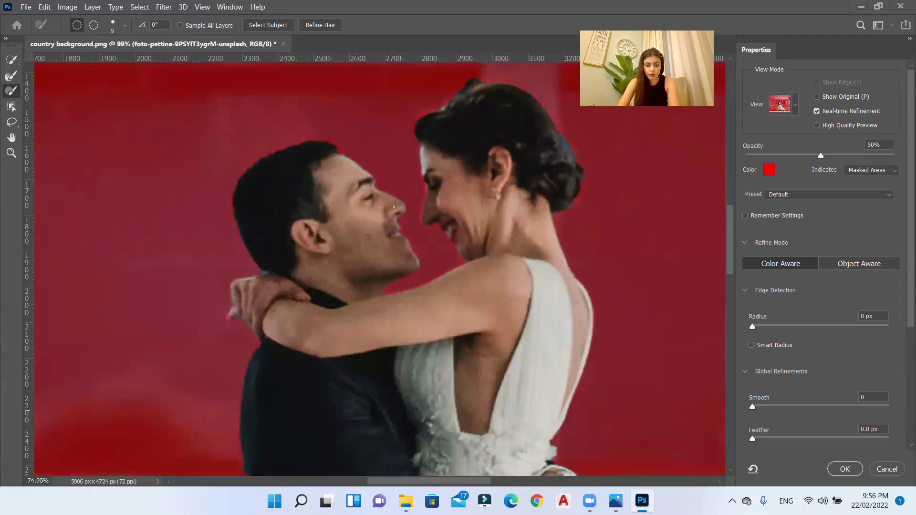
Clean the selection edge around the woman's hand and fingers behind the man's neck with the 9 px brush
scroll(255, 284, "up", 10)
left_click_drag(453, 283, 202, 360)
scroll(202, 360, "down", 4)
left_click_drag(209, 157, 193, 331)
scroll(282, 170, "down", 15)
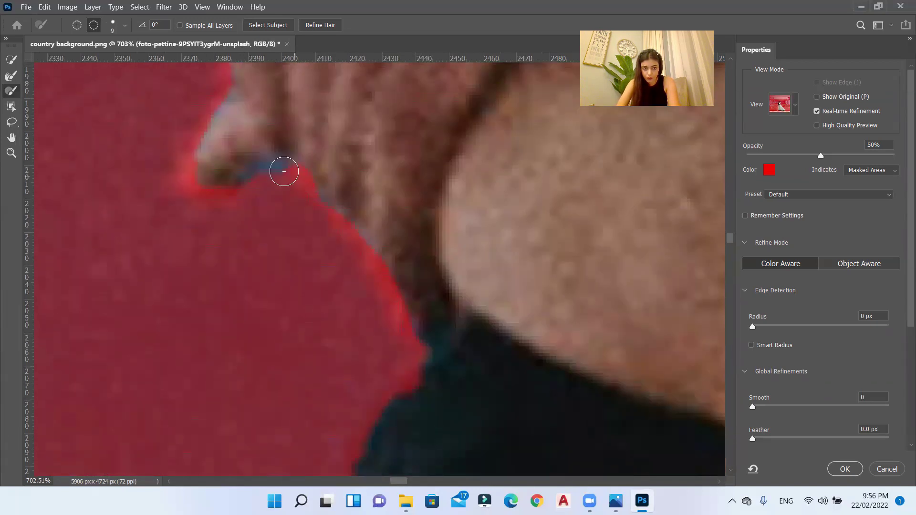
Touch up the selection edge along the woman's forehead and eyelashes with the 9 px brush
scroll(428, 287, "up", 15)
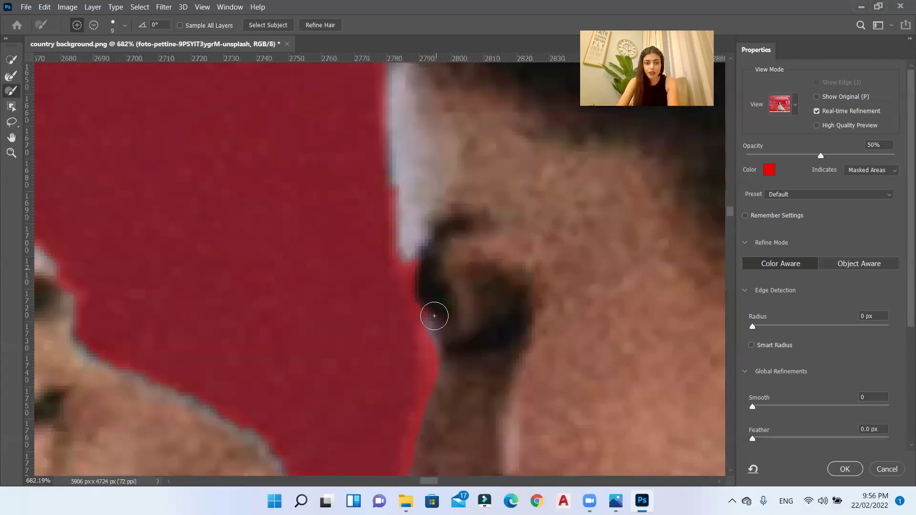
key("alt")
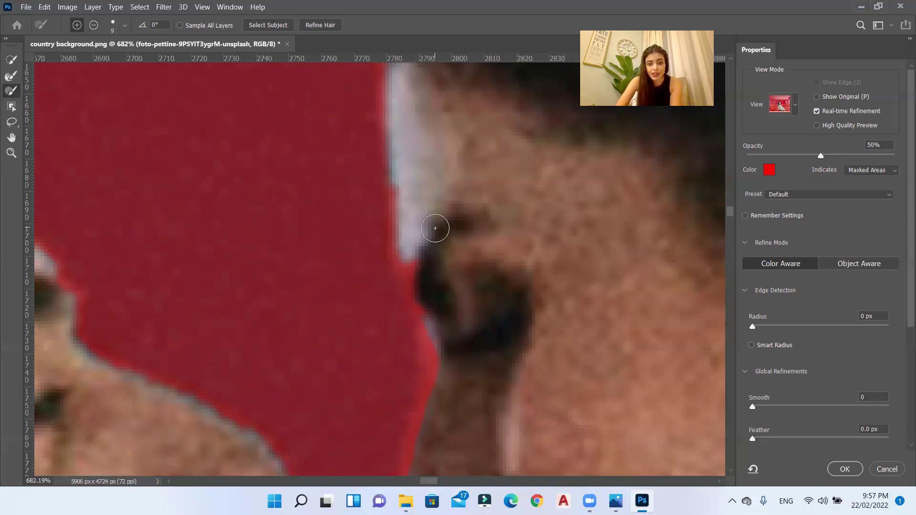
left_click_drag(408, 232, 409, 263)
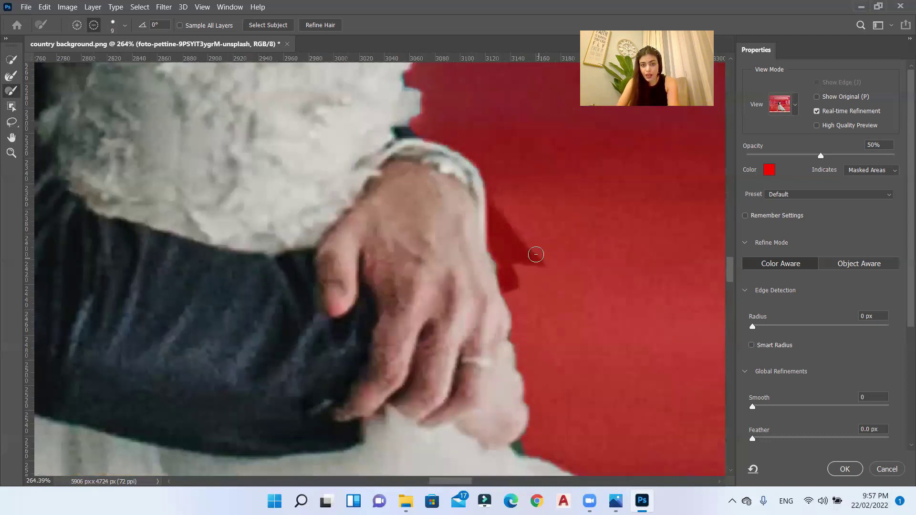
Clean the selection edge beside the hand at the woman's waist with the 9 px subtracting brush
scroll(533, 254, "up", 2)
mouse_move(467, 186)
left_mouse_down()
mouse_move(512, 260)
mouse_move(495, 261)
mouse_move(509, 253)
left_mouse_up()
scroll(460, 229, "down", 8)
scroll(410, 102, "up", 5)
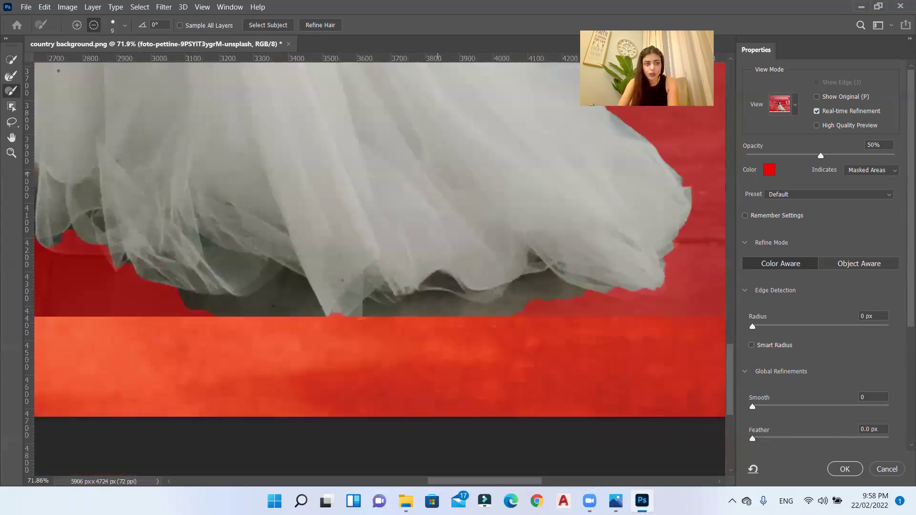
Enlarge the subtracting brush to 63 px and remove the grey floor beneath the trailing part of the dress hem
left_click(77, 24)
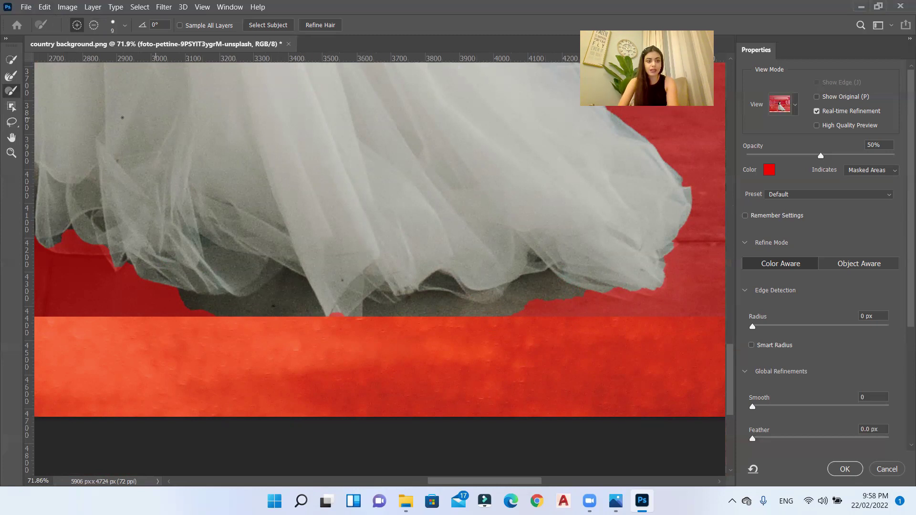
left_click(88, 27)
left_click_drag(495, 311, 520, 314)
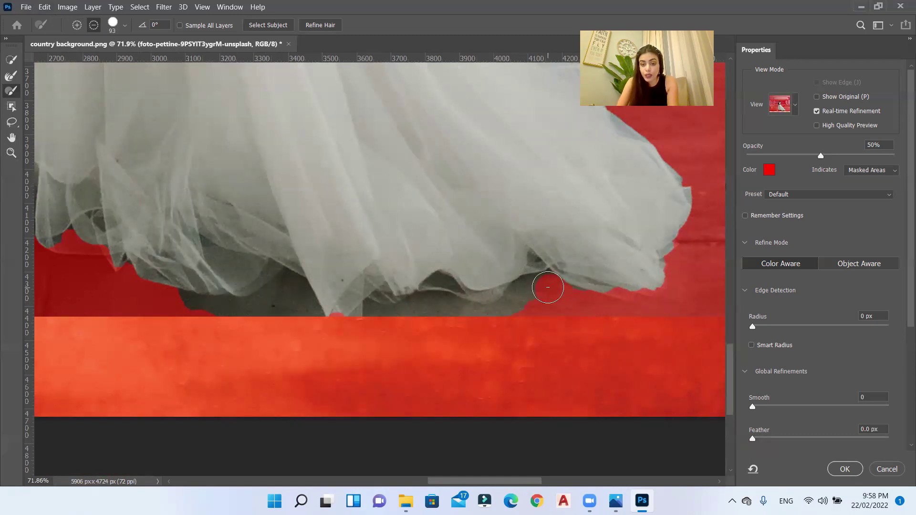
scroll(547, 287, "up", 3)
left_click_drag(548, 286, 537, 301)
left_click(545, 274)
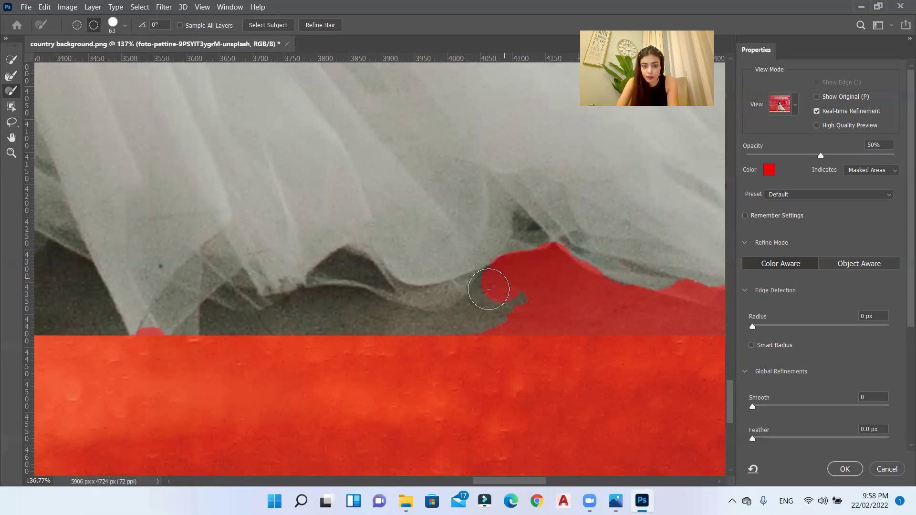
mouse_move(489, 289)
left_mouse_down()
mouse_move(236, 300)
mouse_move(405, 332)
mouse_move(337, 303)
mouse_move(517, 280)
left_mouse_up()
scroll(518, 280, "right", 3)
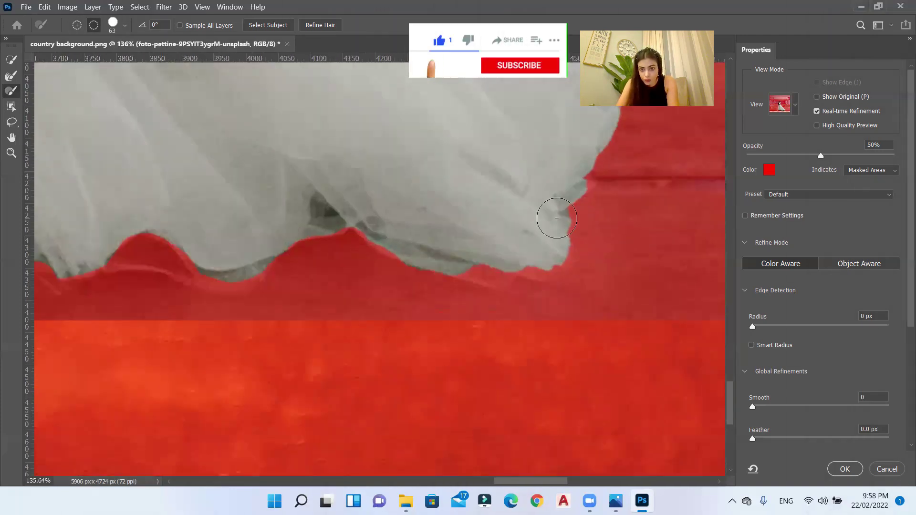
Restore the outer corner of the dress train with the 63 px brush, and trim the floor around it using a smaller brush
left_click_drag(556, 218, 561, 260)
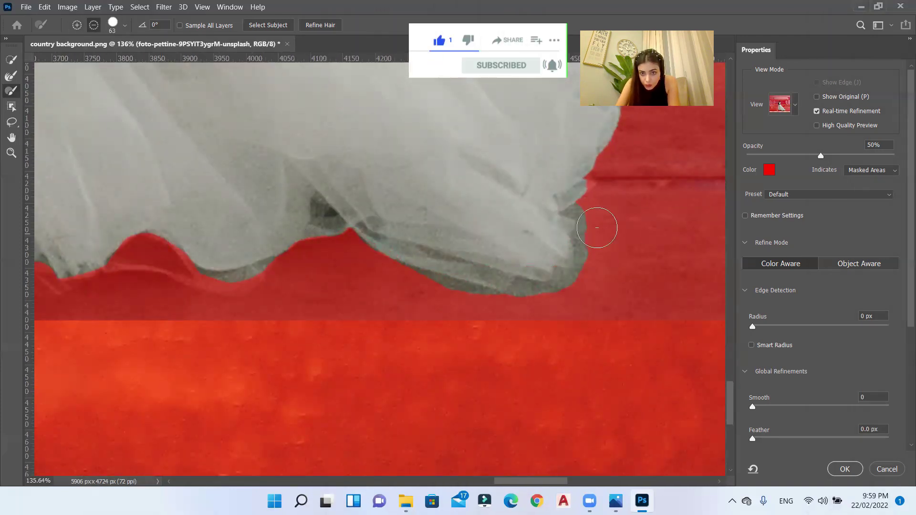
right_click(591, 278, "alt")
mouse_move(597, 227)
left_mouse_down()
mouse_move(591, 268)
mouse_move(356, 233)
left_mouse_up()
left_click_drag(410, 276, 516, 299)
scroll(424, 210, "up", 4)
right_click(570, 244, "alt")
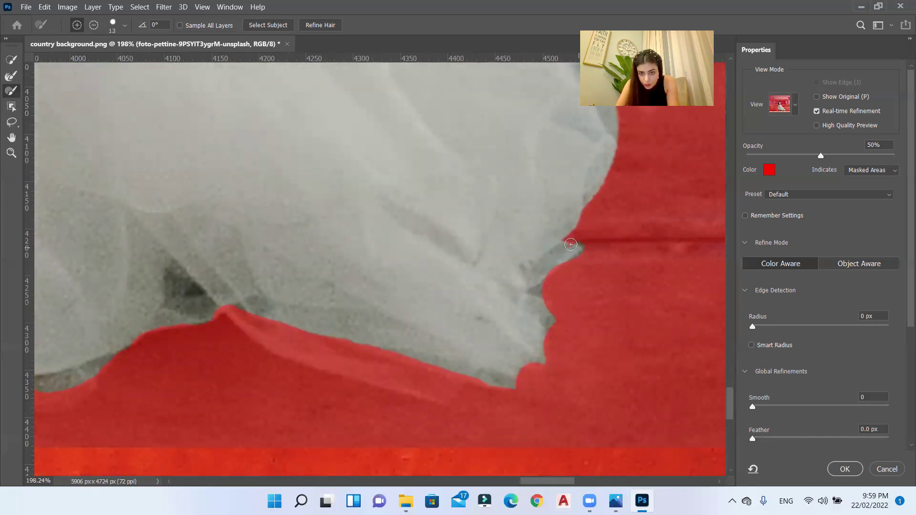
Clean the selection edge along the middle of the dress hem, following the folds of the tulle
scroll(571, 245, "left", 5)
mouse_move(497, 240)
left_mouse_down()
mouse_move(471, 275)
mouse_move(362, 321)
left_mouse_up()
scroll(471, 276, "left", 5)
scroll(362, 321, "down", 5)
scroll(455, 291, "up", 5)
left_click_drag(481, 299, 453, 298)
scroll(454, 297, "up", 1)
mouse_move(426, 336)
left_mouse_down()
mouse_move(364, 232)
mouse_move(39, 285)
left_mouse_up()
mouse_move(40, 313)
left_mouse_down()
mouse_move(168, 350)
mouse_move(329, 341)
left_mouse_up()
left_click_drag(389, 258, 342, 198)
Resize the brush and subtract the remaining floor beneath the left folds of the dress hem
right_click(191, 224, "alt")
mouse_move(382, 313)
left_mouse_down()
mouse_move(314, 222)
mouse_move(108, 297)
mouse_move(54, 296)
left_mouse_up()
scroll(54, 296, "left", 5)
mouse_move(429, 298)
left_mouse_down()
mouse_move(352, 267)
mouse_move(386, 288)
mouse_move(349, 327)
left_mouse_up()
scroll(349, 327, "down", 4)
scroll(201, 233, "left", 3)
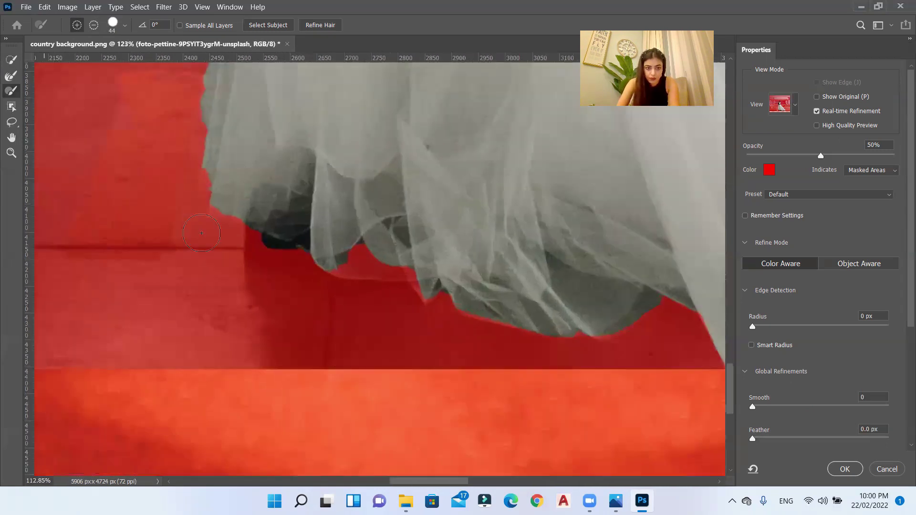
Rework the selection at the lower left corner of the dress hem with the 44 px brush
scroll(201, 233, "up", 5)
mouse_move(354, 253)
left_mouse_down()
mouse_move(550, 348)
mouse_move(269, 250)
left_mouse_up()
scroll(269, 250, "down", 2)
mouse_move(282, 260)
left_mouse_down()
mouse_move(329, 260)
mouse_move(258, 239)
mouse_move(268, 205)
mouse_move(244, 208)
left_mouse_up()
Reduce the brush to about 7 px and refine the scalloped tulle edge along the left part of the hem
key("bracketleft")
key("bracketleft")
key("bracketleft")
key("bracketleft")
key("bracketleft")
key("bracketleft")
key("bracketleft")
key("bracketleft")
key("bracketleft")
scroll(403, 210, "up", 5)
key("bracketleft")
key("bracketleft")
key("bracketleft")
key("bracketleft")
key("bracketleft")
key("bracketleft")
mouse_move(399, 175)
left_mouse_down()
mouse_move(354, 229)
mouse_move(276, 274)
left_mouse_up()
scroll(350, 214, "down", 4)
left_click_drag(556, 307, 559, 284)
scroll(525, 345, "down", 3)
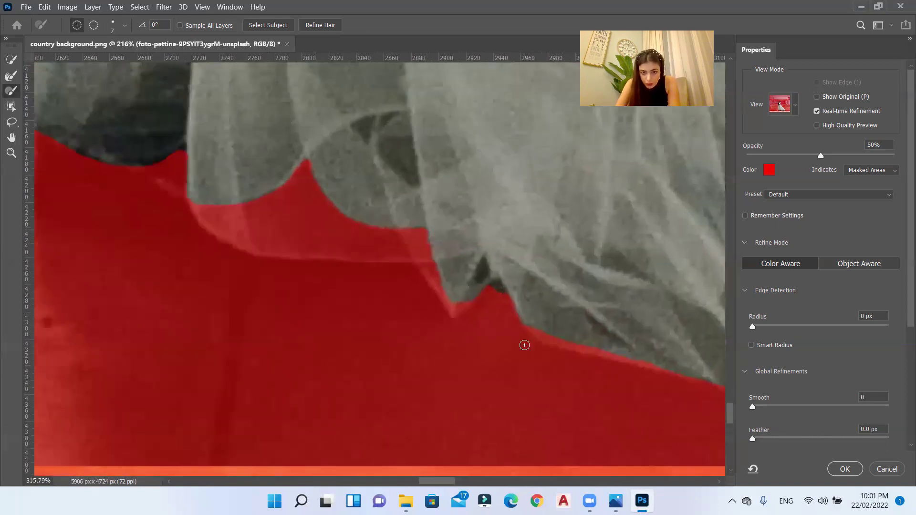
Outline and restore the missing strip along the dress's lower left edge, enlarging the brush from 7 px to about 14 px
scroll(496, 305, "up", 4)
scroll(437, 319, "down", 8)
scroll(410, 301, "up", 6)
left_click(93, 25)
scroll(529, 351, "down", 3)
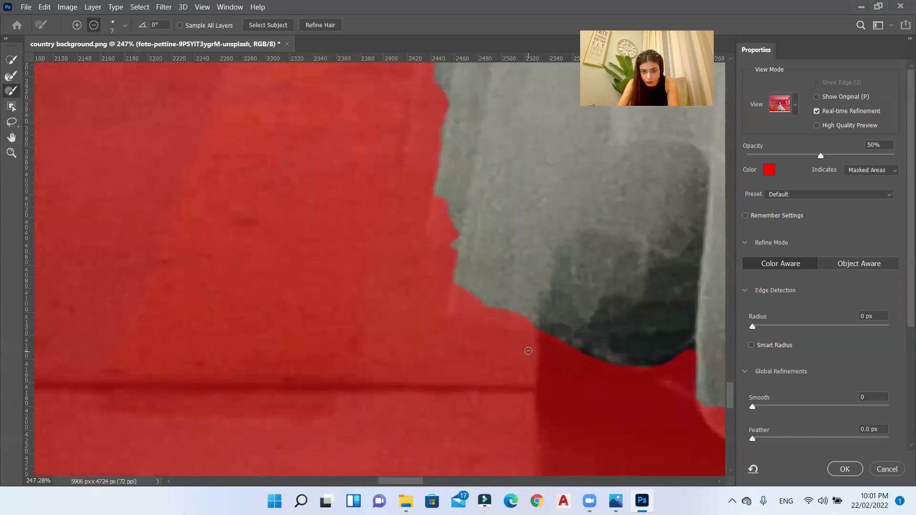
mouse_move(530, 325)
left_mouse_down()
mouse_move(455, 282)
mouse_move(458, 251)
mouse_move(441, 282)
left_mouse_up()
scroll(455, 287, "up", 1)
scroll(437, 191, "up", 3)
left_click_drag(437, 95, 418, 288)
left_click_drag(435, 275, 455, 295)
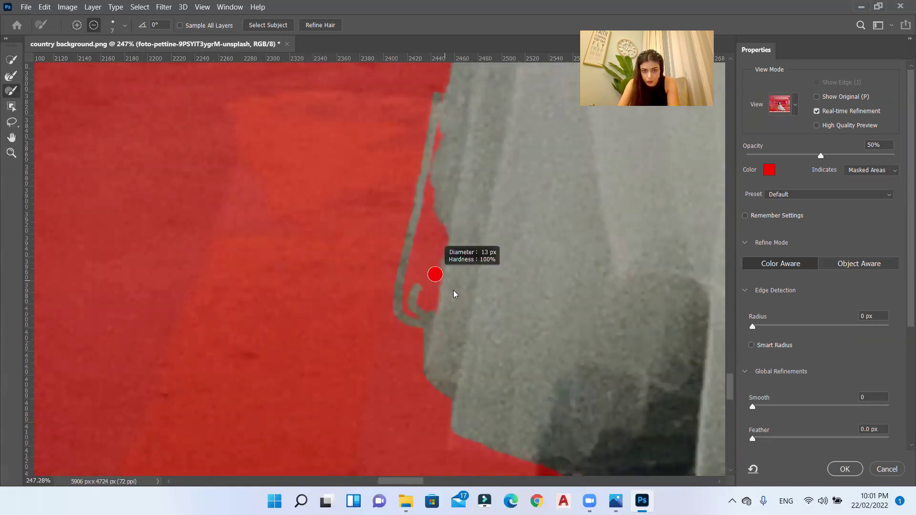
scroll(432, 286, "down", 3)
scroll(411, 276, "down", 3)
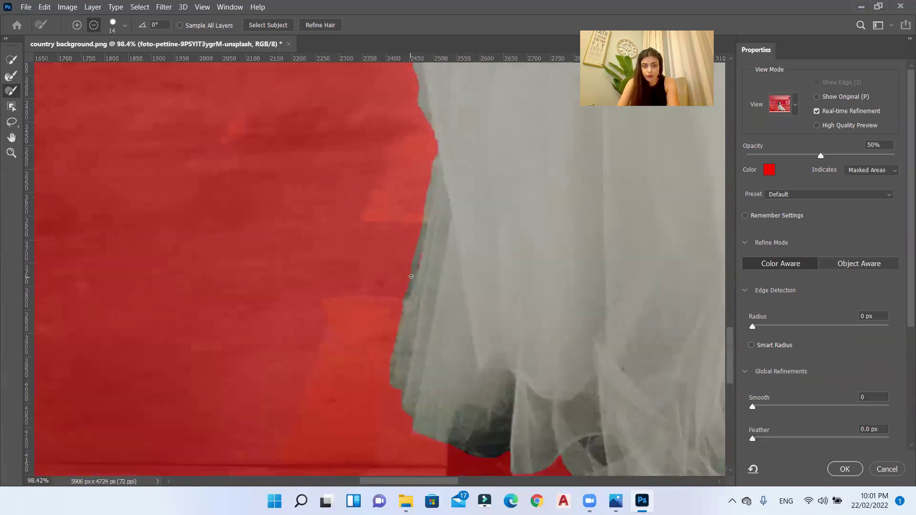
Restore the left edge of the skirt above the hem with a brush of about 20 px
scroll(411, 276, "up", 8)
key("bracketright")
mouse_move(470, 315)
left_mouse_down()
mouse_move(378, 102)
mouse_move(476, 347)
mouse_move(371, 134)
left_mouse_up()
scroll(459, 283, "down", 3)
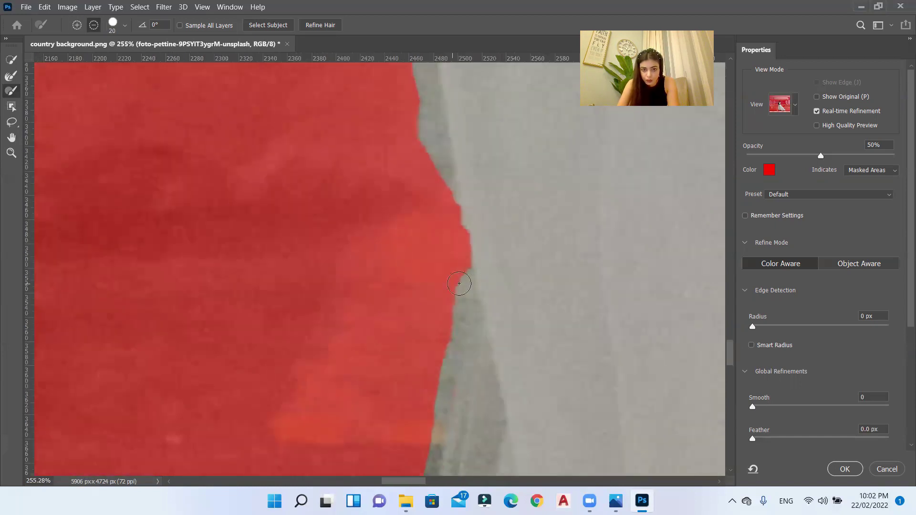
left_click_drag(459, 284, 501, 153)
scroll(501, 153, "down", 4)
scroll(416, 157, "down", 3)
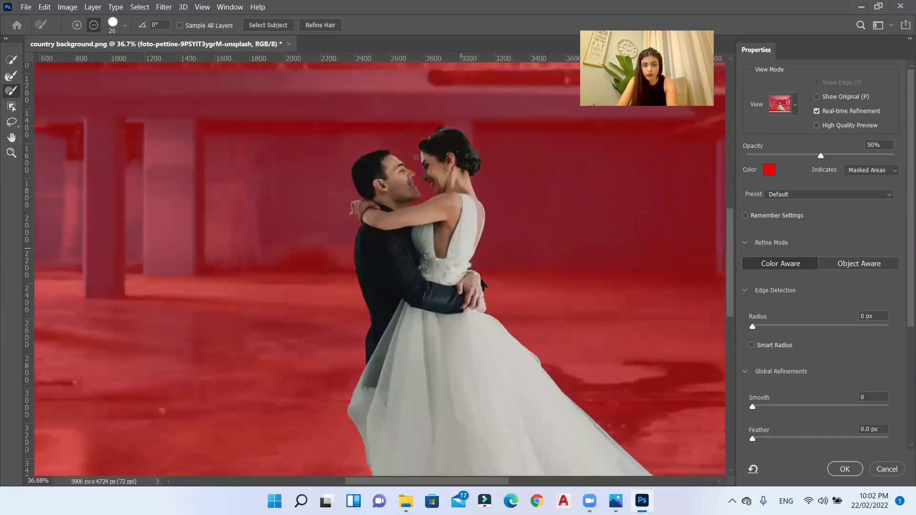
Apply Refine Hair to the selection and paint the crown and back of the woman's hair back in with the adding brush
scroll(416, 158, "up", 5)
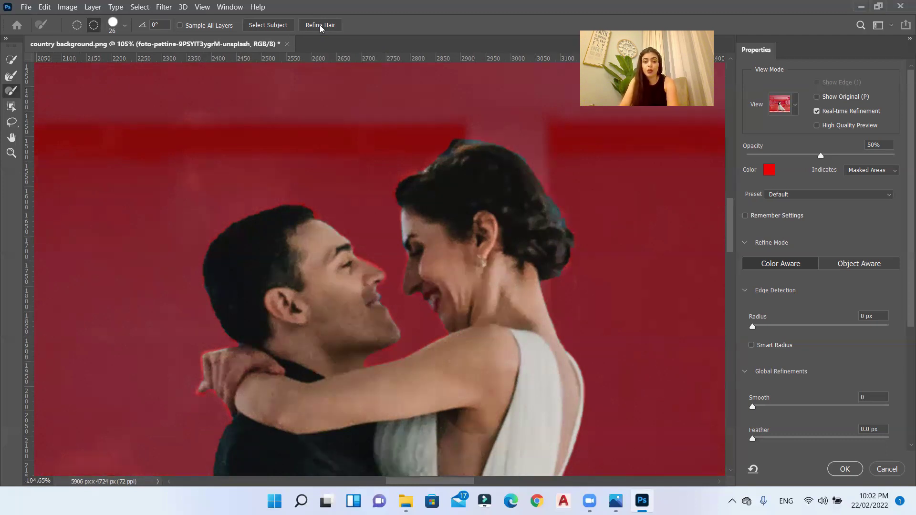
left_click(320, 28)
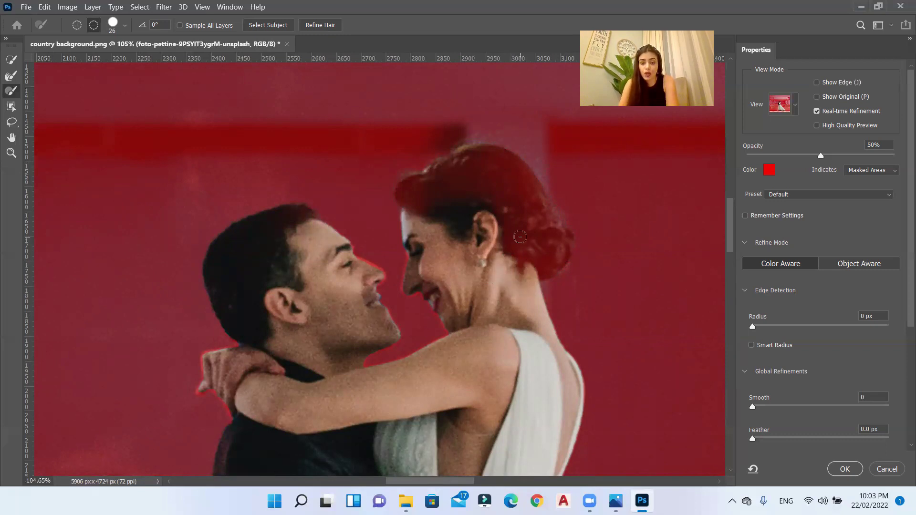
left_click(77, 26)
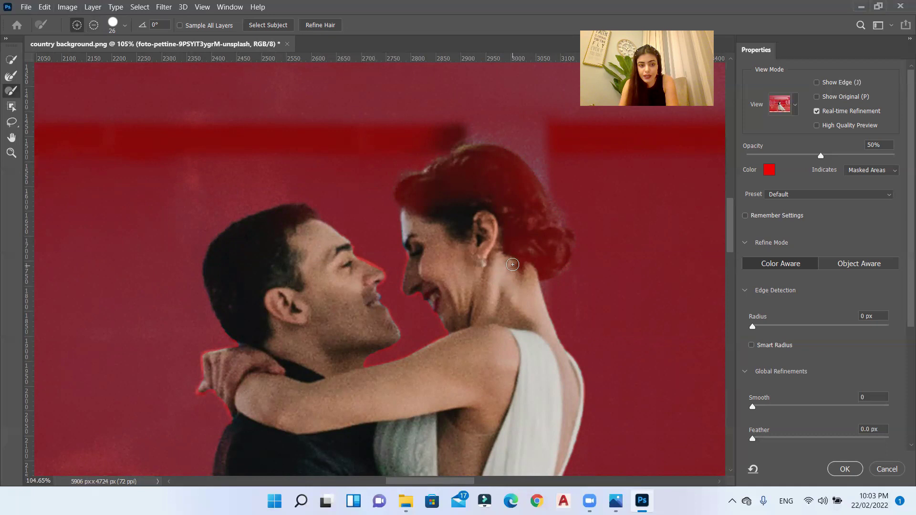
mouse_move(509, 261)
left_mouse_down()
mouse_move(528, 267)
mouse_move(522, 264)
mouse_move(550, 257)
mouse_move(555, 241)
mouse_move(525, 195)
mouse_move(473, 164)
left_mouse_up()
scroll(501, 224, "up", 5)
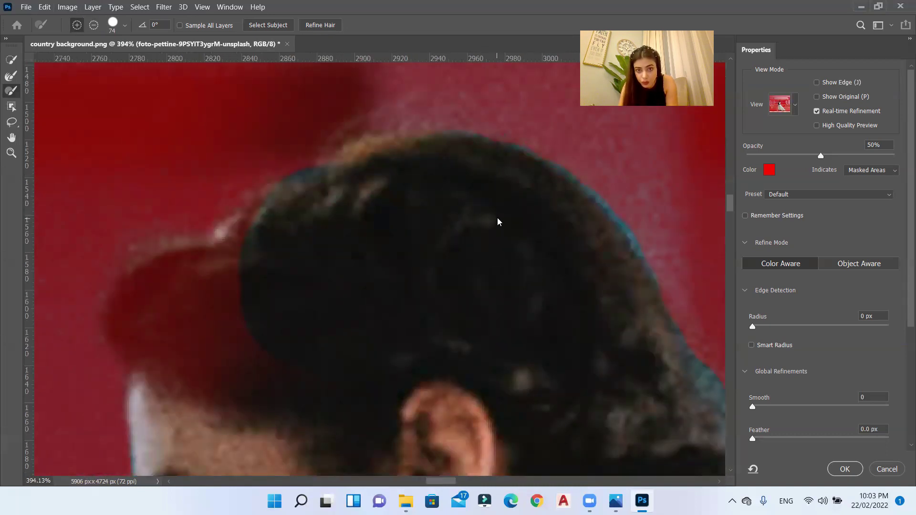
Reduce the adding brush to 37 px and restore the front of the woman's hair above her forehead
right_click(353, 289, "alt")
left_click_drag(250, 284, 305, 423)
scroll(372, 206, "down", 4)
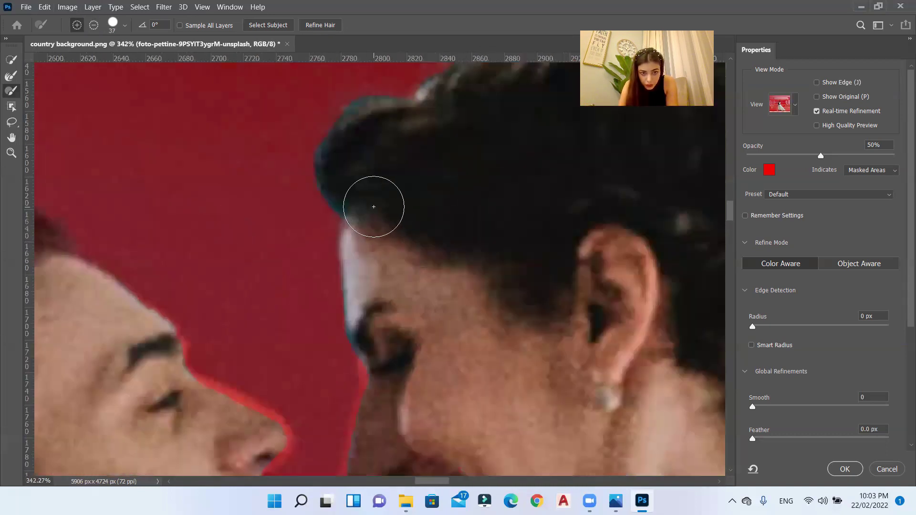
scroll(640, 311, "down", 5)
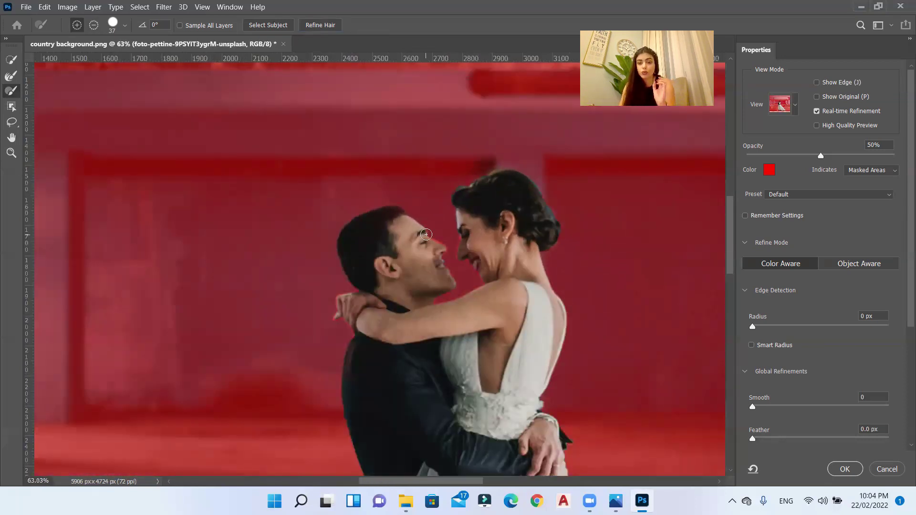
Refine the selection along the man's hairline with the Refine Edge Brush, enlarging it to about 14 px
left_click(16, 79)
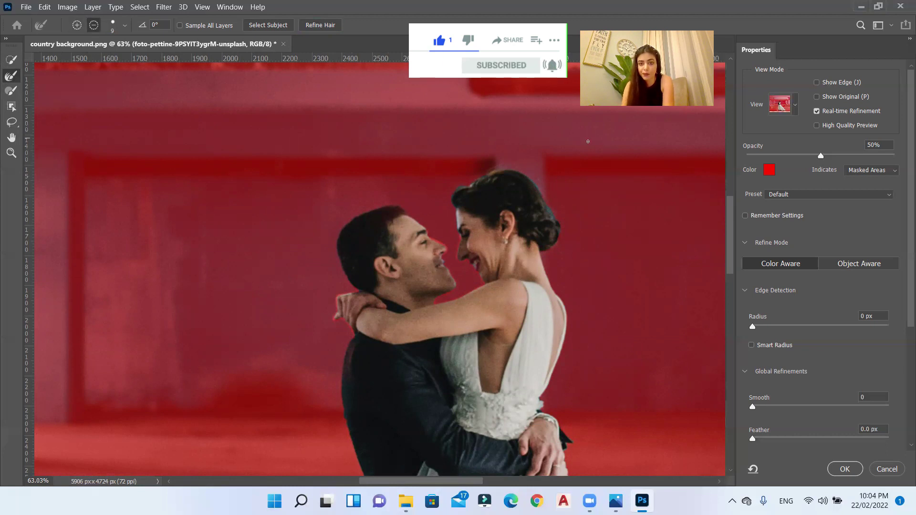
key("alt")
scroll(454, 212, "up", 10)
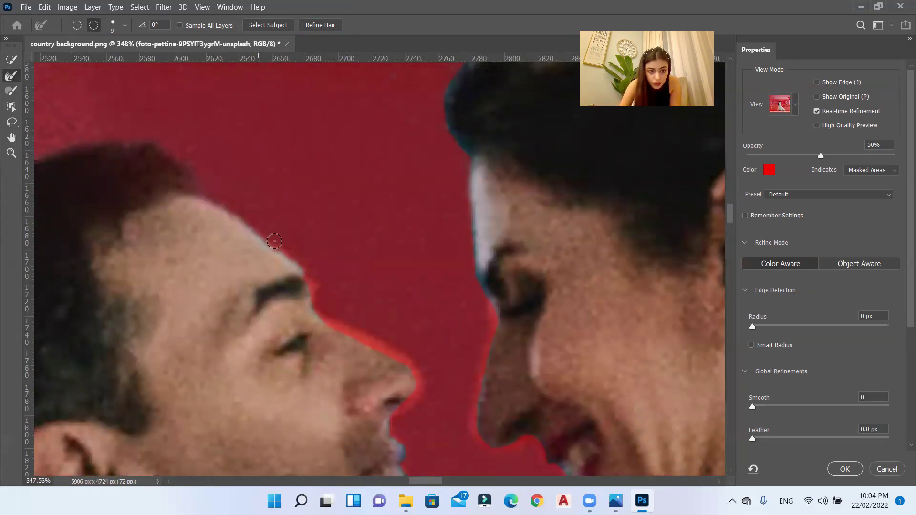
scroll(274, 241, "down", 4)
key("bracketright")
key("bracketright")
key("bracketright")
key("bracketright")
key("bracketright")
key("bracketright")
key("bracketright")
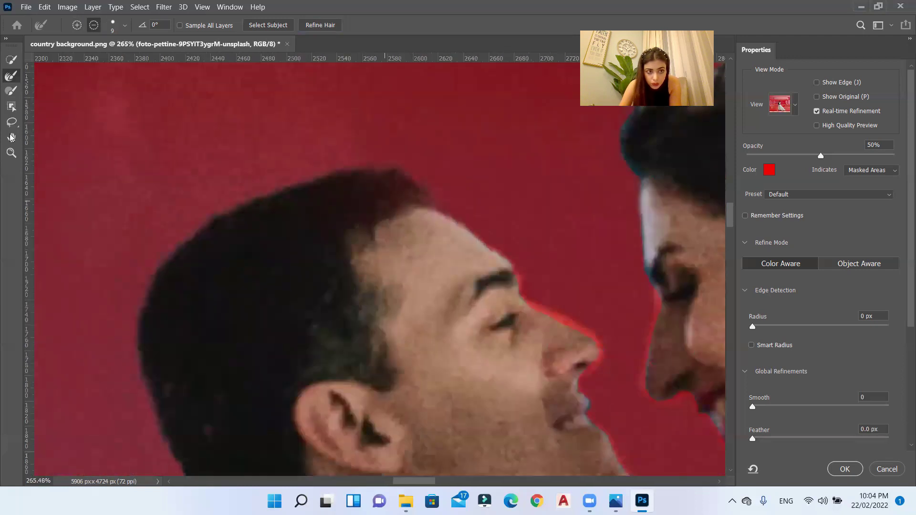
mouse_move(429, 212)
left_mouse_down()
mouse_move(388, 192)
mouse_move(405, 217)
left_mouse_up()
scroll(333, 358, "down", 5)
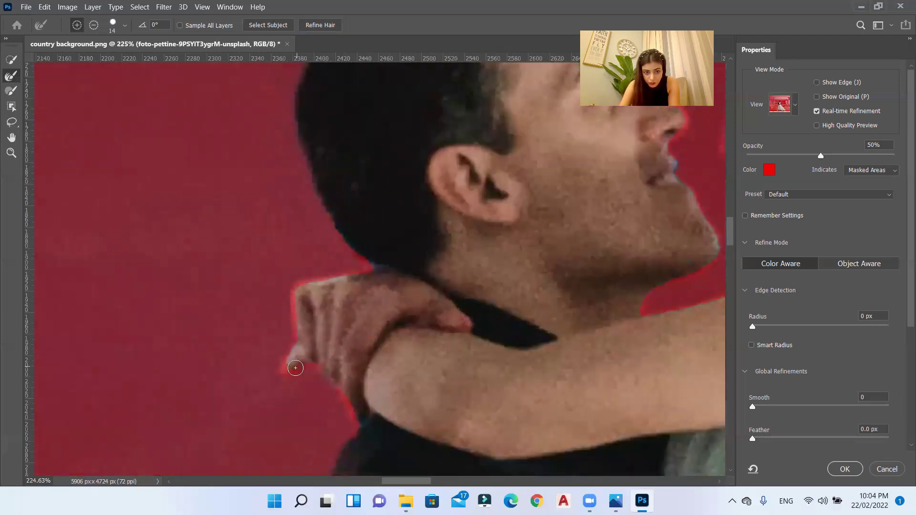
Restore the back edge of the man's jacket with the 37 px adding brush and switch to the 14 px Refine Edge Brush
scroll(315, 257, "up", 3)
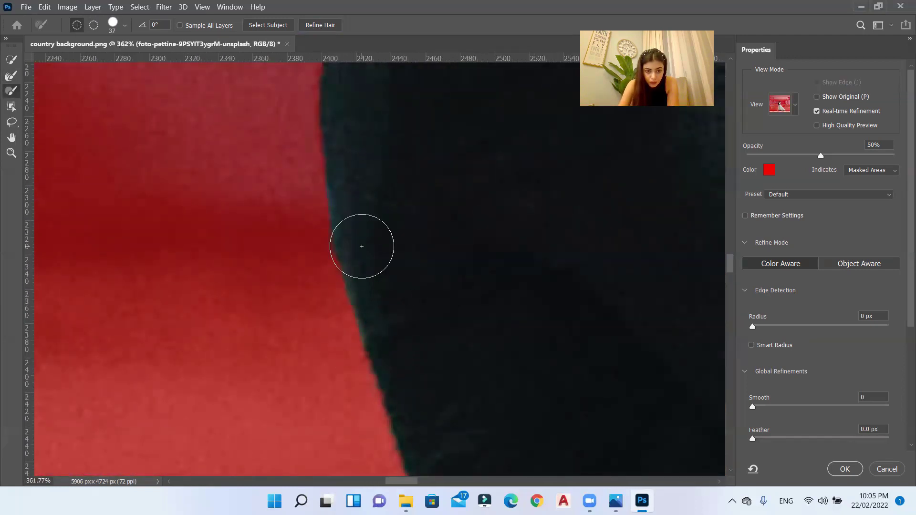
left_click_drag(362, 246, 389, 314)
scroll(371, 176, "down", 6)
left_click(11, 75)
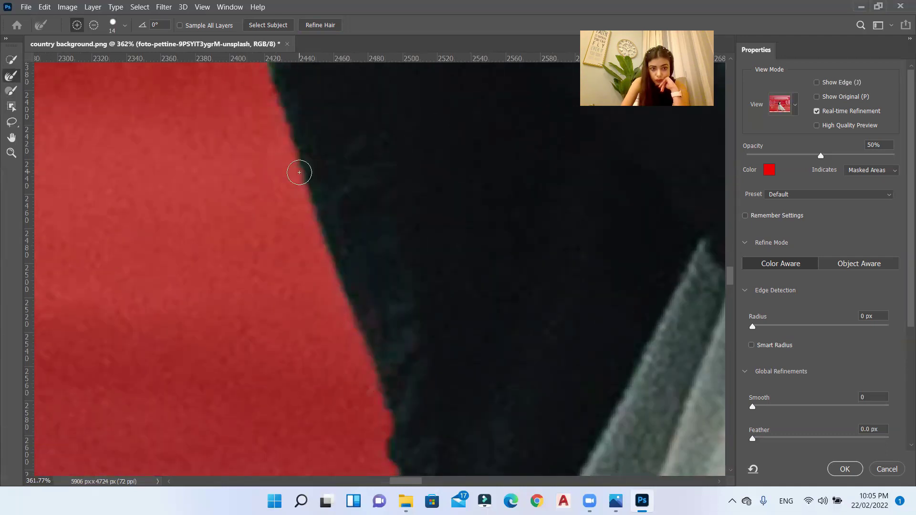
scroll(299, 172, "down", 10)
key("alt")
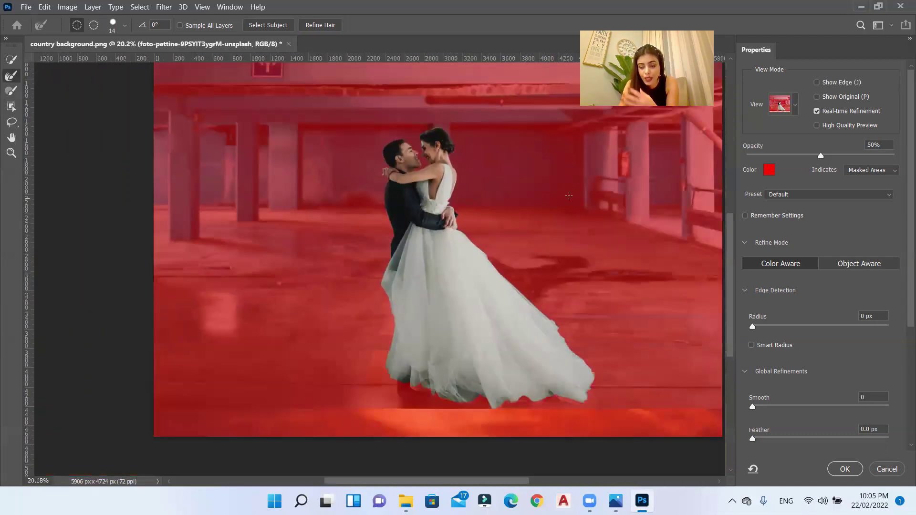
Switch the preview to Black & White and erase the grey haze around the crown and back of the woman's hair with a 56 px subtracting brush
left_click(797, 108)
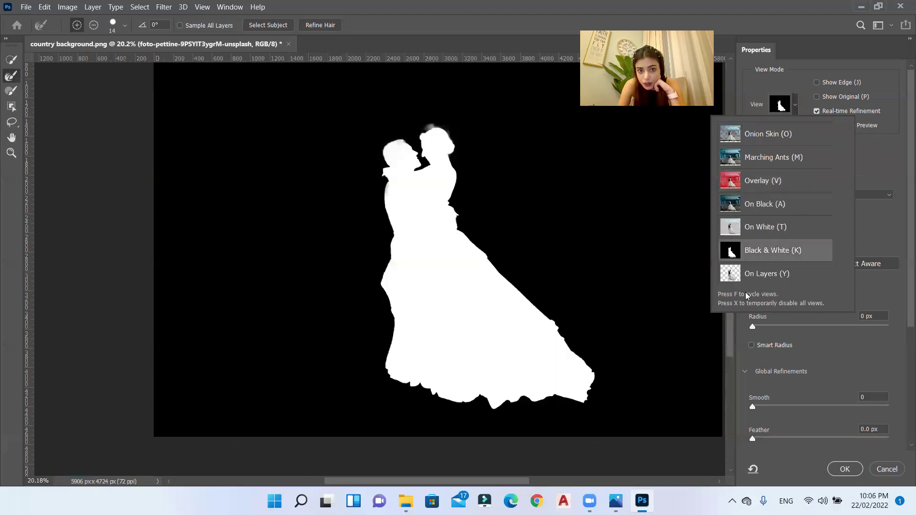
scroll(460, 136, "up", 5)
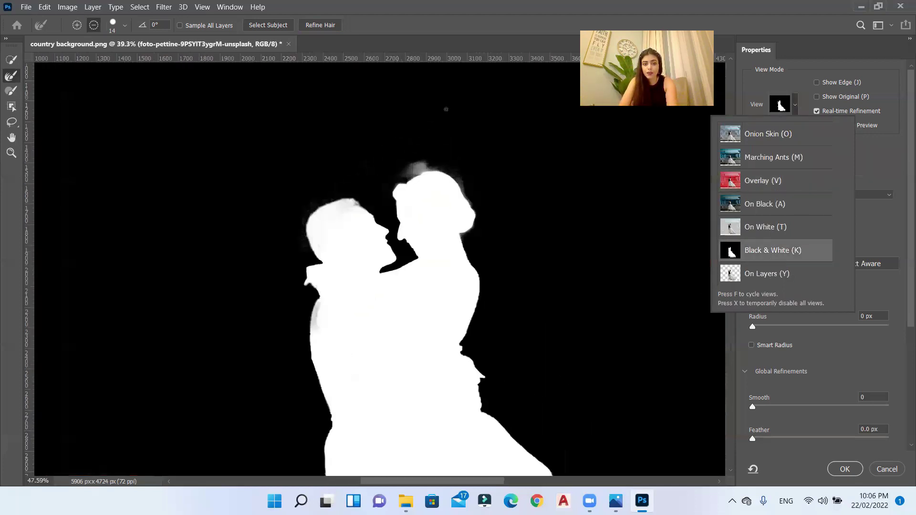
left_click(7, 90)
left_click_drag(254, 136, 273, 137)
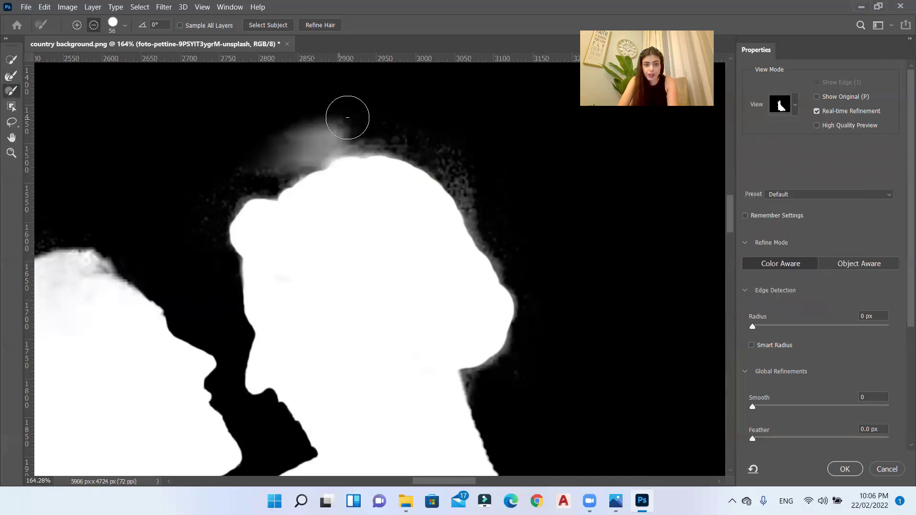
left_click_drag(347, 116, 256, 157)
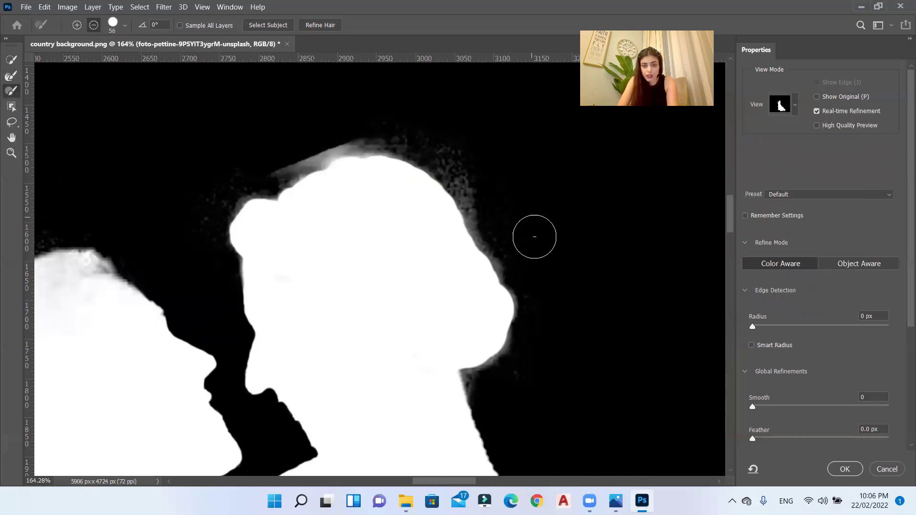
mouse_move(511, 239)
left_mouse_down()
mouse_move(472, 153)
mouse_move(403, 127)
mouse_move(306, 142)
mouse_move(223, 175)
left_mouse_up()
scroll(417, 142, "up", 5)
mouse_move(583, 338)
left_mouse_down()
mouse_move(440, 151)
mouse_move(248, 148)
left_mouse_up()
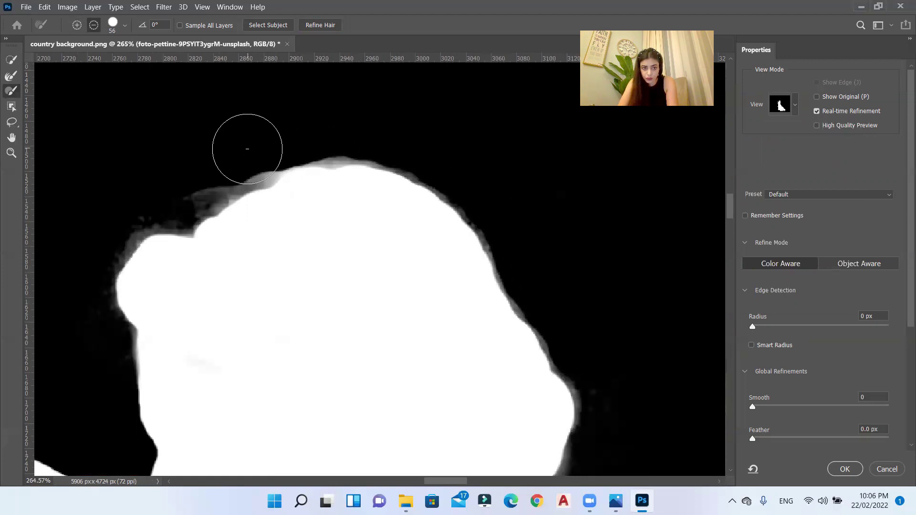
Trim the grey haze along the front of the woman's crown with the brush reduced to 18 px
scroll(513, 258, "up", 10)
scroll(399, 145, "up", 5)
scroll(399, 145, "left", 5)
mouse_move(486, 241)
left_mouse_down()
mouse_move(508, 174)
mouse_move(445, 173)
mouse_move(464, 186)
mouse_move(390, 195)
left_mouse_up()
scroll(389, 195, "down", 5)
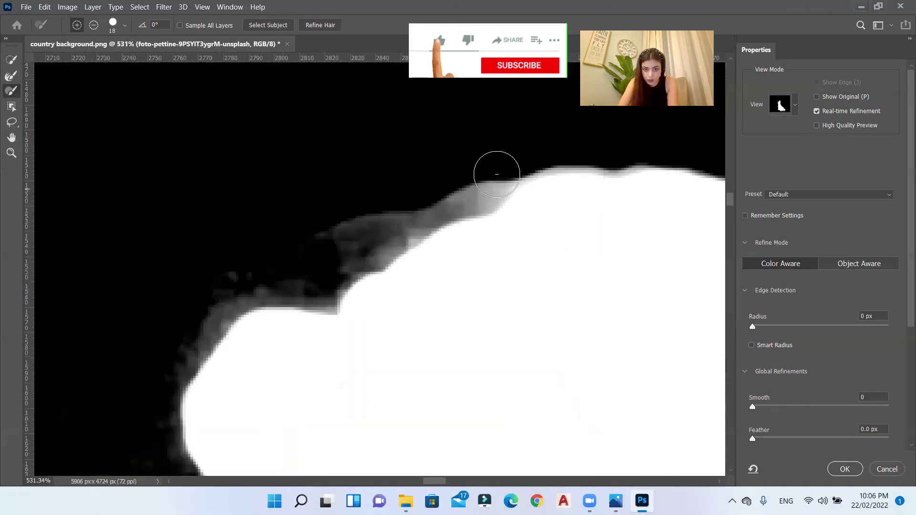
Erase the remaining haze along the woman's front hair edge and forehead with the 18 px subtracting brush
scroll(403, 273, "up", 4)
scroll(403, 274, "up", 4)
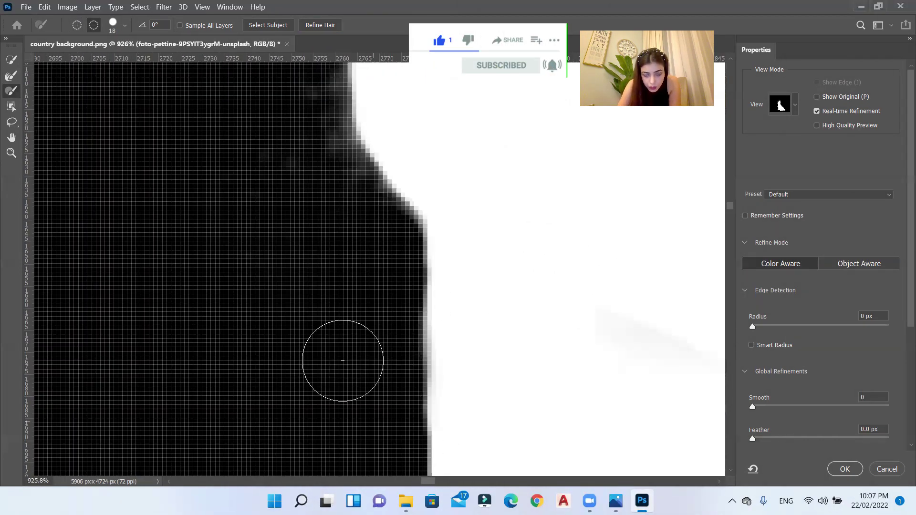
scroll(344, 306, "up", 2)
left_click_drag(341, 157, 385, 305)
scroll(384, 304, "up", 5)
left_click_drag(350, 245, 308, 305)
scroll(431, 209, "up", 2)
left_click_drag(431, 209, 393, 205)
Undo the last stroke at the woman's crown and refine the mask edge around the back of her bun with a 7 px brush
scroll(476, 284, "down", 6)
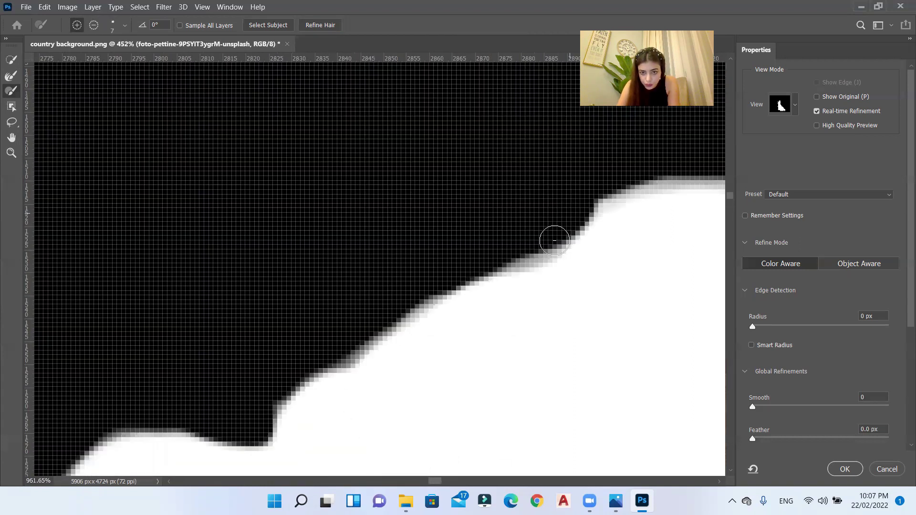
scroll(499, 179, "up", 4)
key("ctrl+z")
scroll(442, 366, "down", 4)
scroll(485, 164, "up", 4)
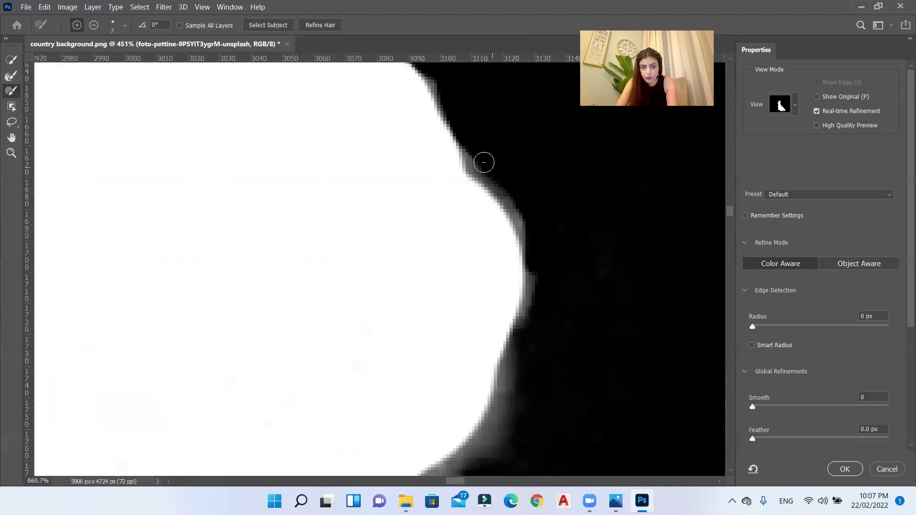
left_click_drag(485, 163, 531, 336)
scroll(487, 129, "down", 4)
scroll(486, 191, "up", 4)
scroll(487, 191, "down", 5)
scroll(444, 270, "up", 2)
Enlarge the brush to 30 px and clean the mask edge around the man's head
left_click_drag(445, 268, 457, 267)
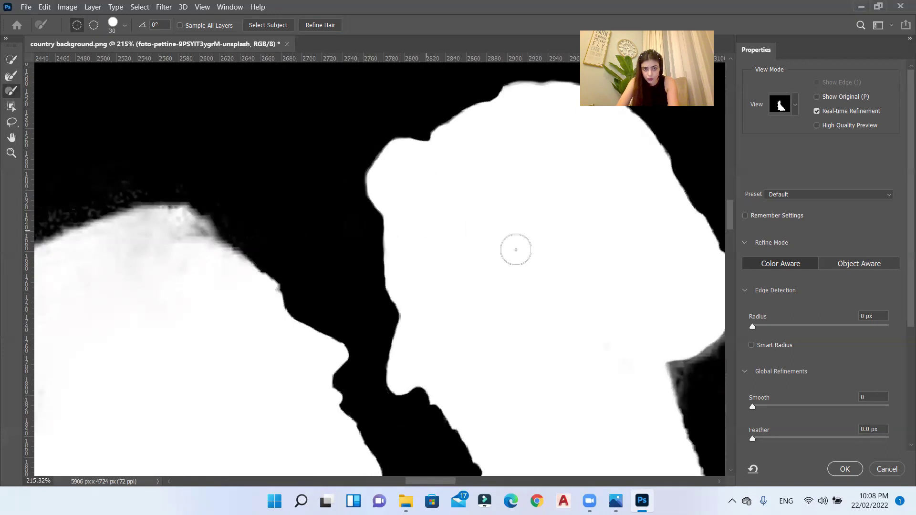
scroll(514, 249, "down", 4)
scroll(334, 239, "up", 5)
scroll(247, 103, "down", 3)
mouse_move(311, 312)
left_mouse_down()
mouse_move(329, 255)
mouse_move(491, 93)
mouse_move(384, 127)
mouse_move(365, 317)
mouse_move(346, 185)
left_mouse_up()
scroll(331, 227, "down", 5)
scroll(334, 310, "up", 4)
Touch up the mask along the man's back and waist with the 30 px adding brush
left_click(77, 25)
mouse_move(366, 258)
left_mouse_down()
mouse_move(386, 178)
mouse_move(356, 268)
left_mouse_up()
scroll(356, 277, "down", 4)
scroll(373, 349, "up", 6)
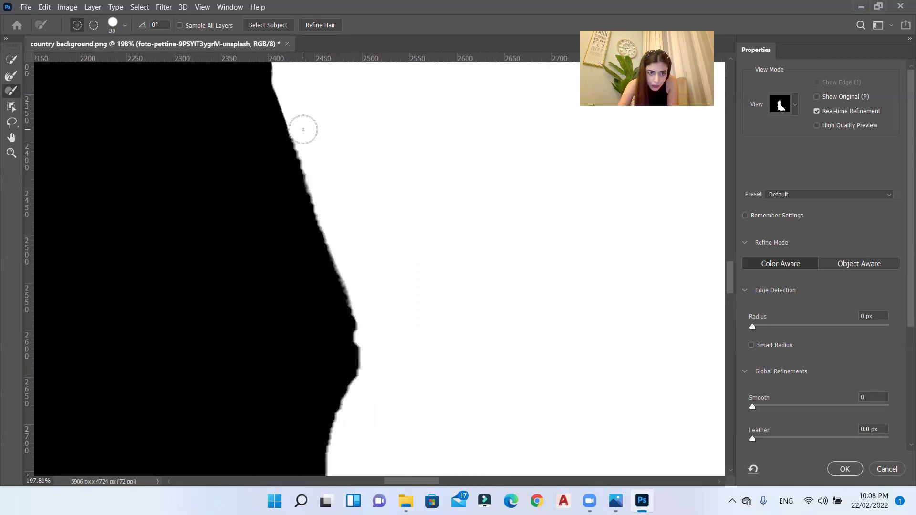
left_click_drag(303, 129, 368, 311)
scroll(399, 307, "down", 6)
scroll(384, 405, "up", 5)
scroll(382, 285, "down", 3)
key("ctrl+0")
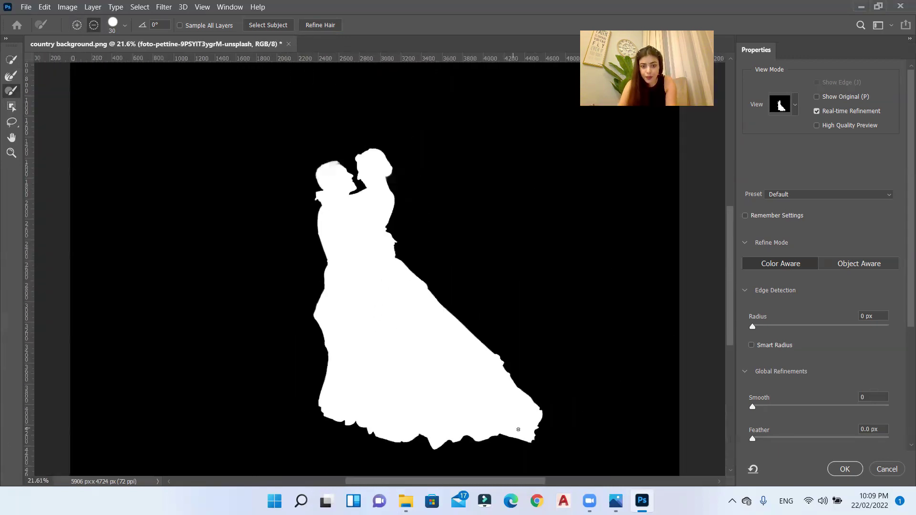
Check the couple's cutout in the On Layers and Overlay previews and look through the refinement settings
left_click(795, 106)
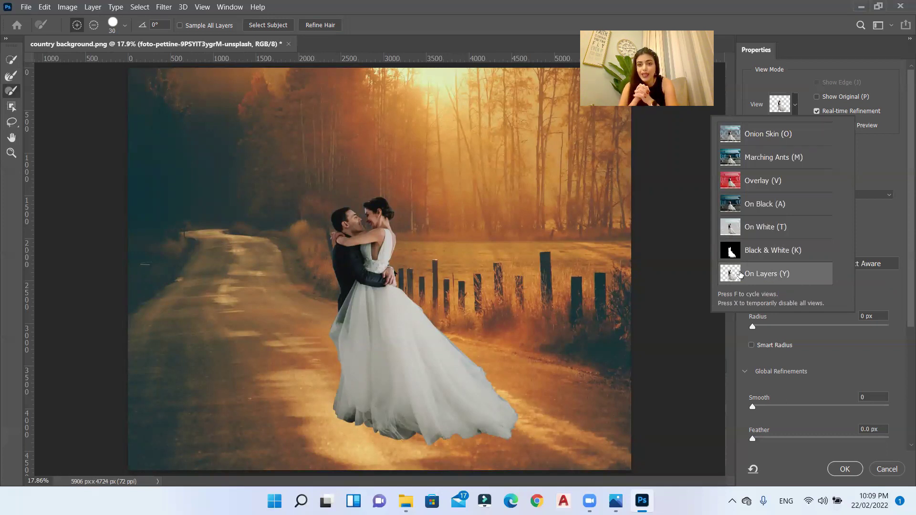
left_click(796, 175)
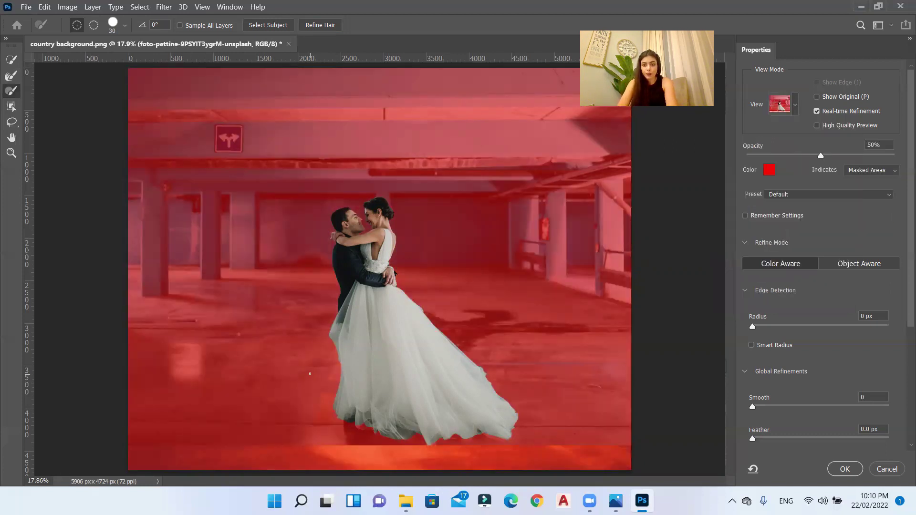
scroll(808, 269, "down", 3)
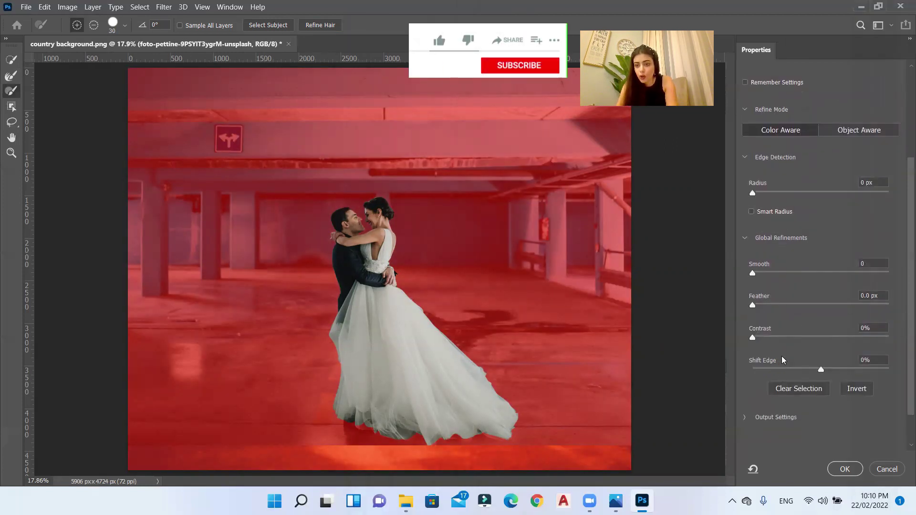
scroll(376, 228, "up", 10)
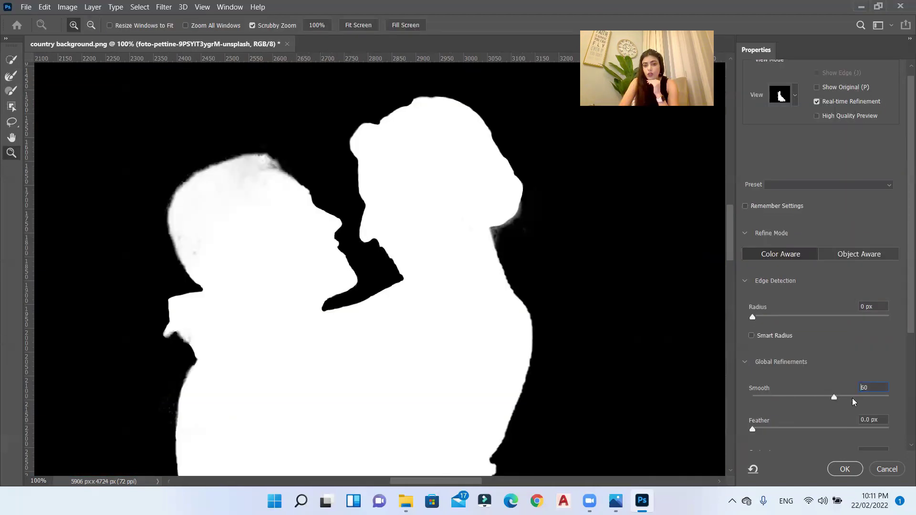
Try stronger Smooth and Feather values on the selection edge, up to a 135 px feather, and return both to 0
left_click_drag(854, 403, 903, 402)
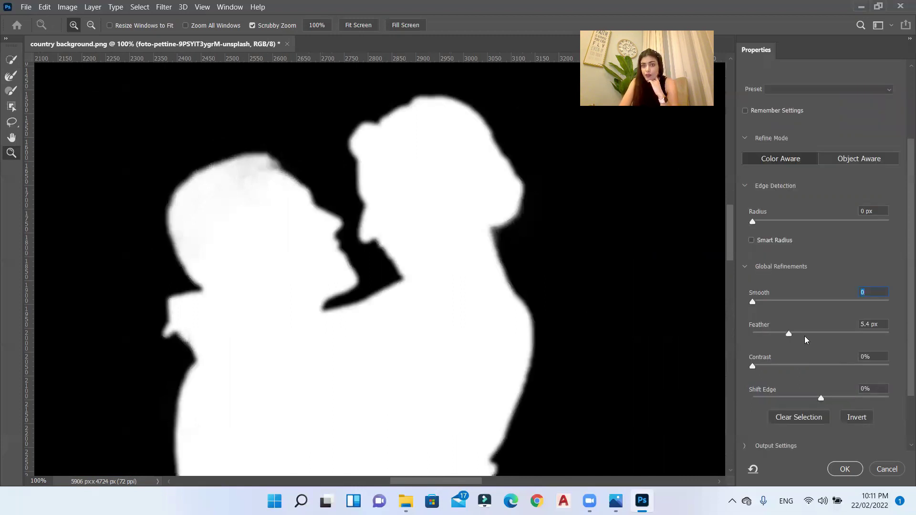
left_click_drag(782, 333, 850, 347)
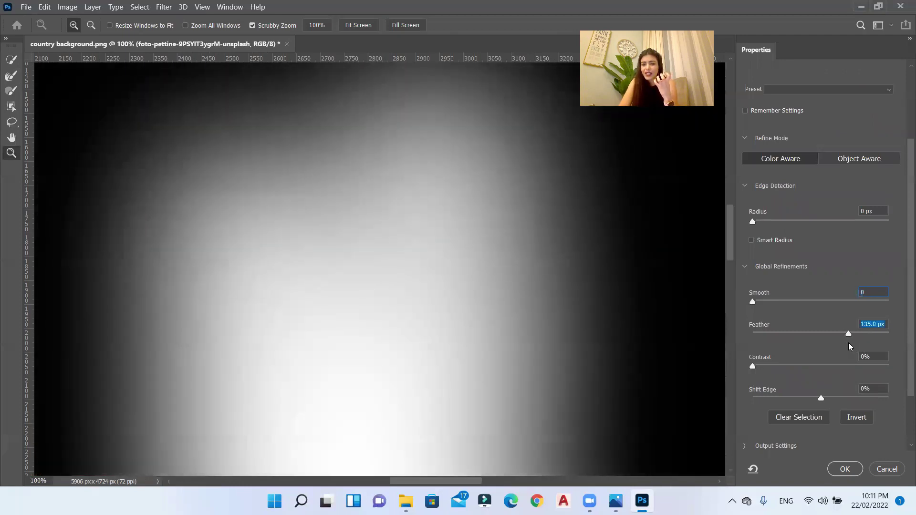
left_click(755, 334)
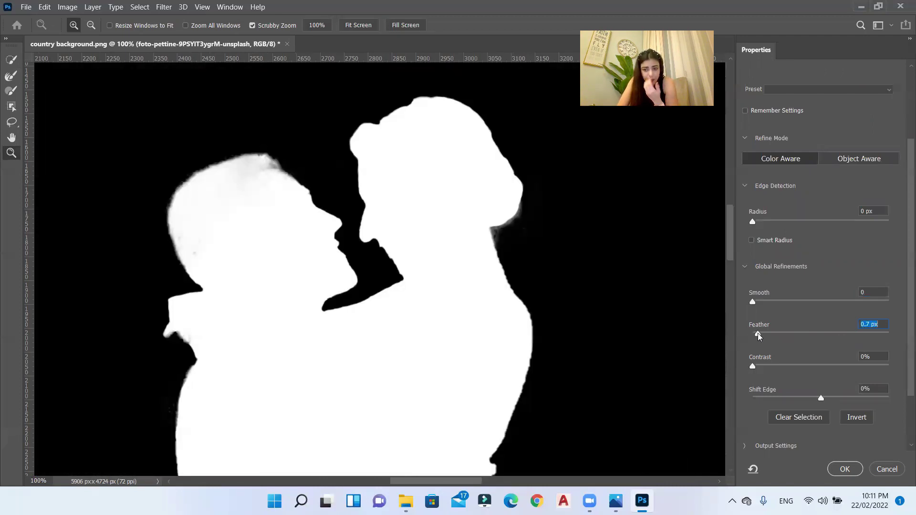
left_click_drag(759, 336, 746, 340)
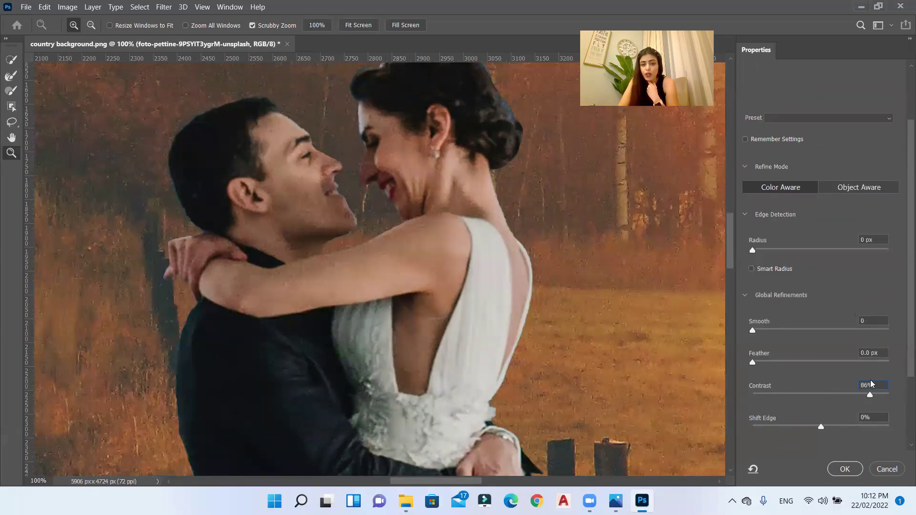
Try the extremes of Contrast and Shift Edge, and set Contrast to 1% and Shift Edge to -6%
left_click_drag(871, 384, 755, 395)
left_click_drag(820, 426, 885, 433)
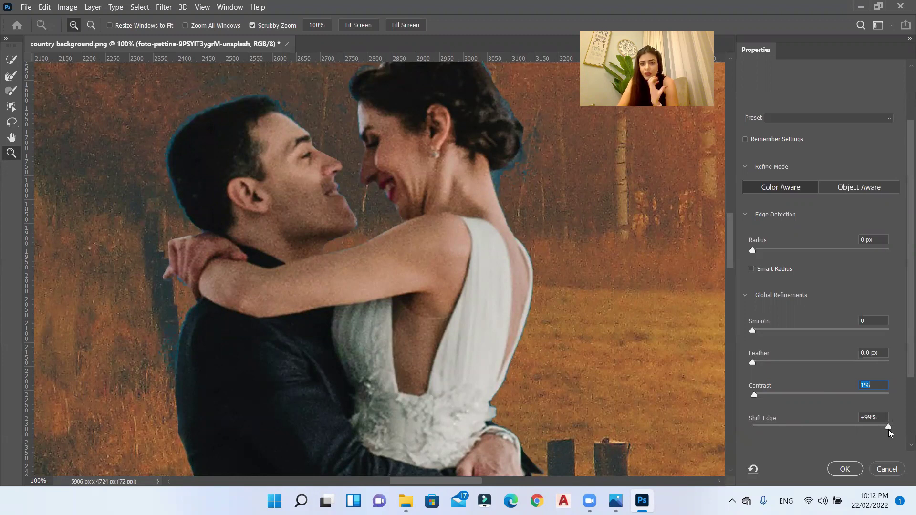
left_click_drag(887, 432, 755, 432)
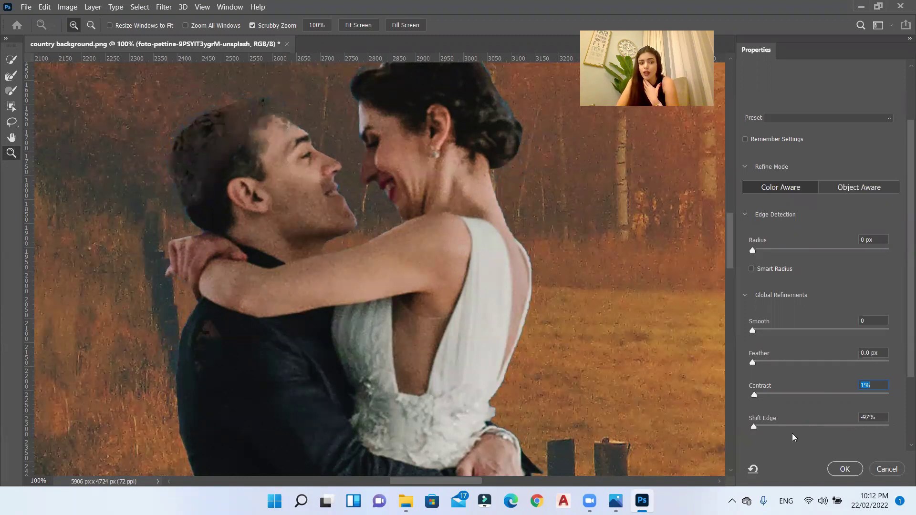
left_click(810, 426)
left_click(863, 417)
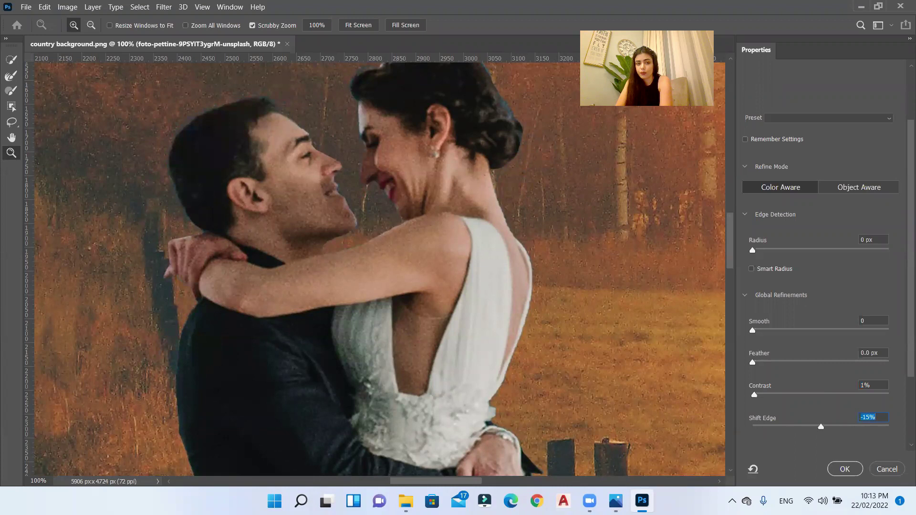
left_click_drag(821, 427, 817, 427)
Output the refined selection as a Layer Mask and apply it to the couple's layer
scroll(746, 392, "down", 3)
scroll(814, 387, "down", 1)
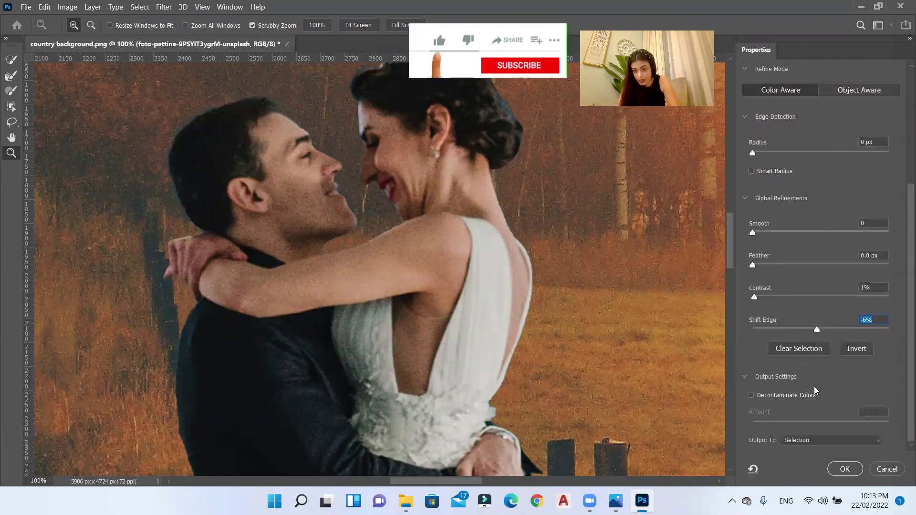
left_click(813, 439)
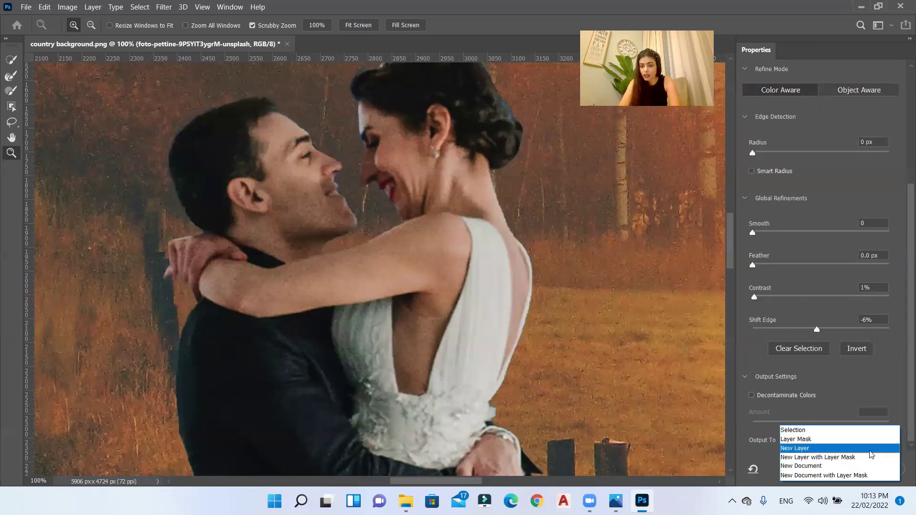
left_click(878, 439)
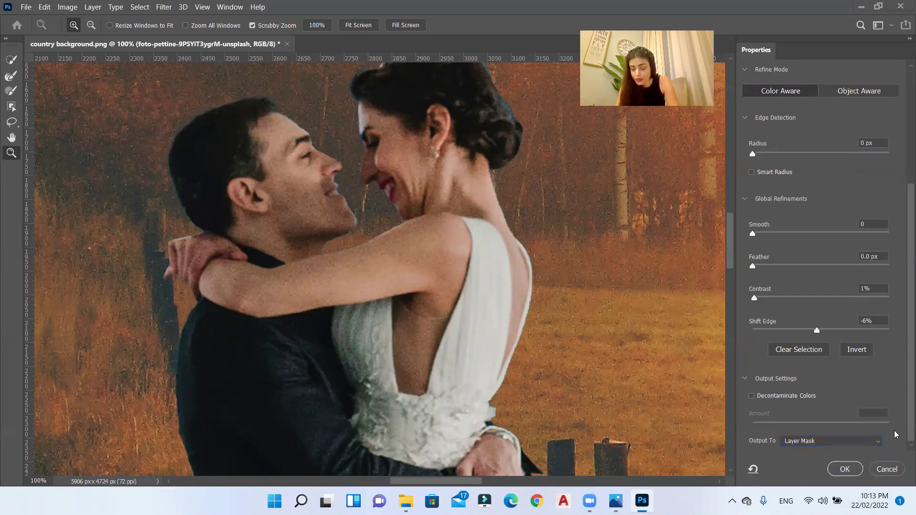
left_click(844, 469)
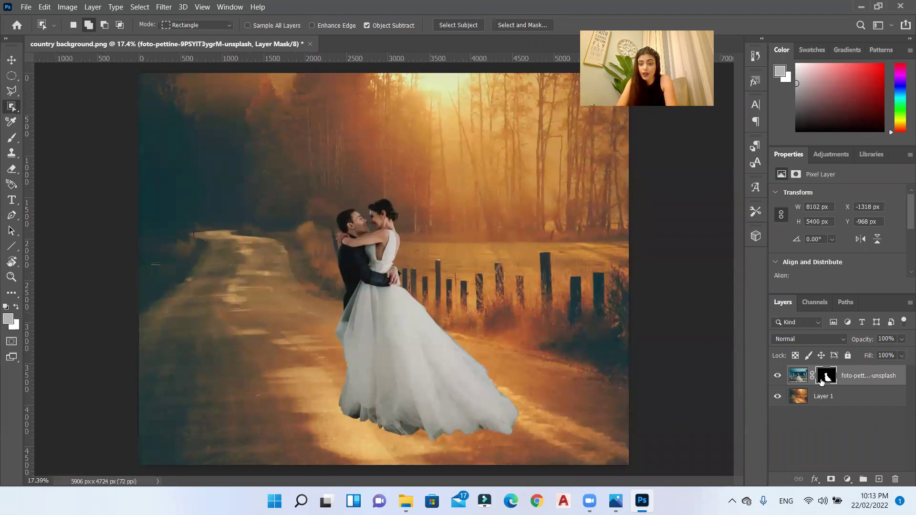
Move the masked couple left and slightly lower on the road, to about X -1715 px, Y -876 px, and target the layer's image instead of its mask
double_click(820, 378)
key("Escape")
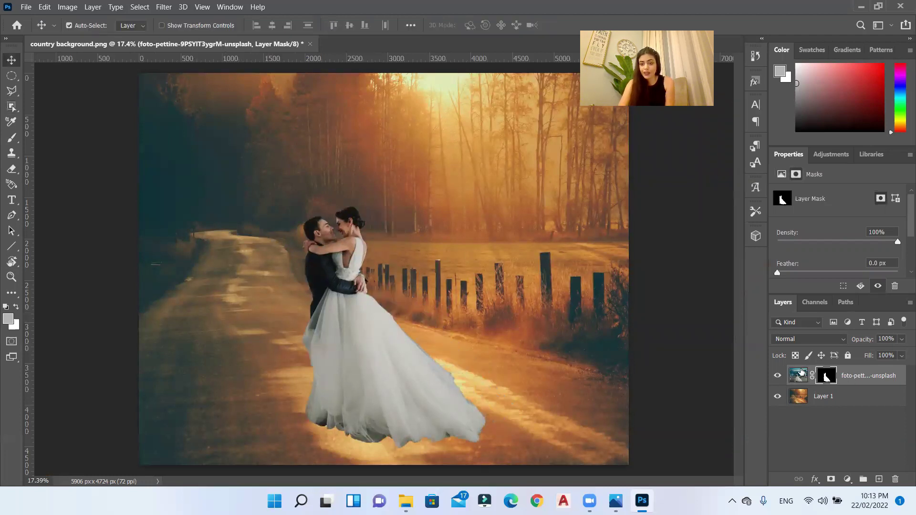
left_click(801, 373)
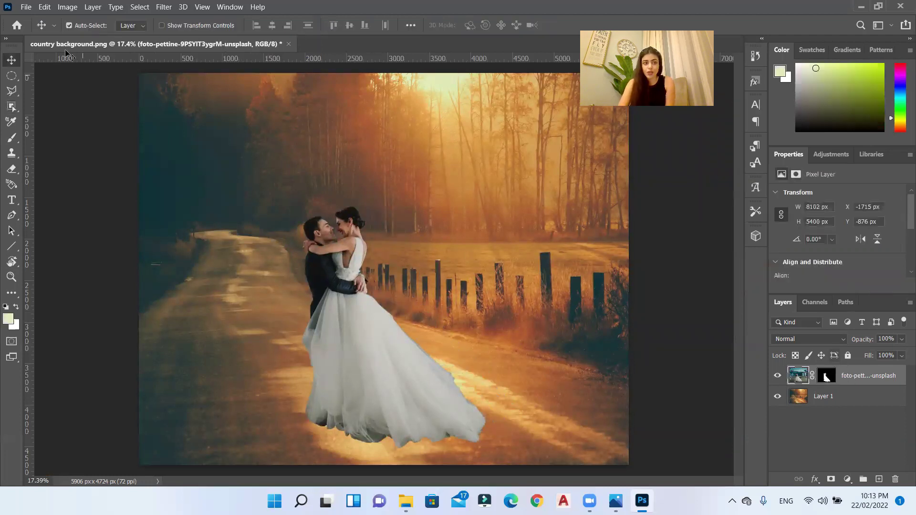
Start Match Color on the couple's photo with country background.png as the source and Layer 1 as the source layer
left_click(75, 6)
mouse_move(127, 36)
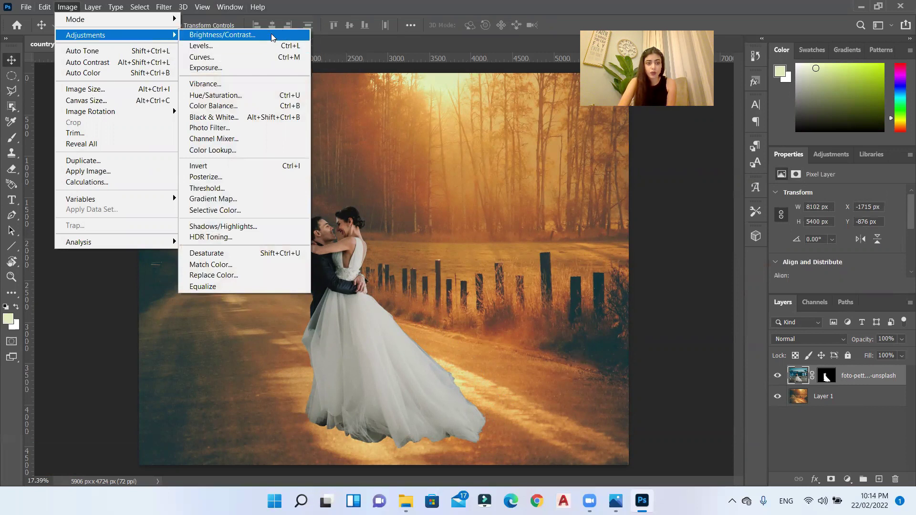
left_click(306, 265)
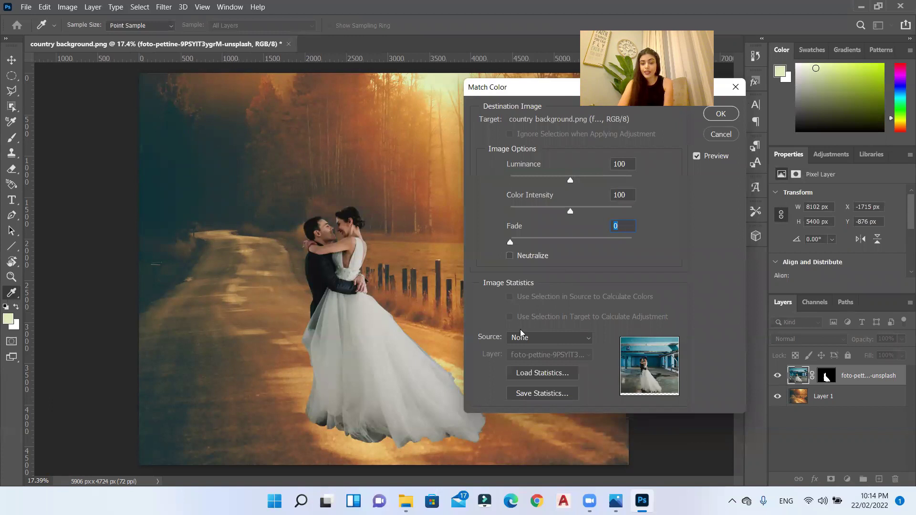
left_click(551, 339)
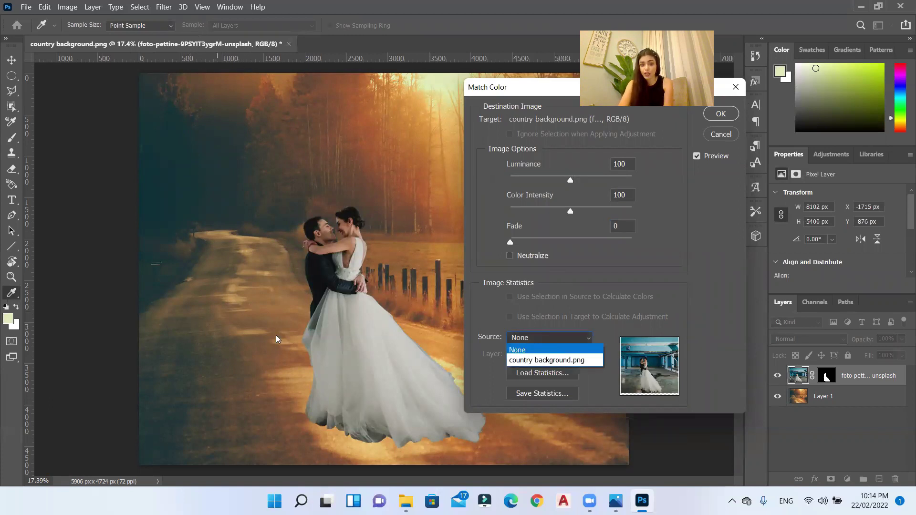
left_click(535, 358)
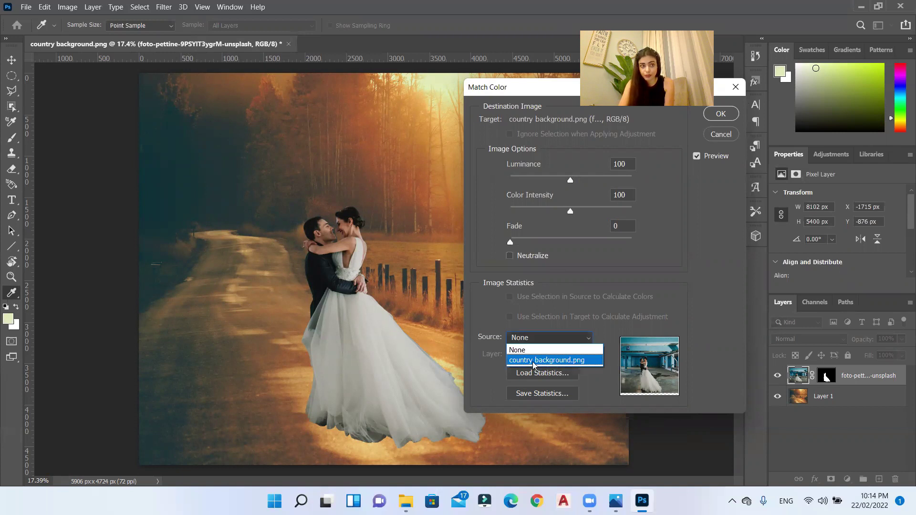
left_click(524, 355)
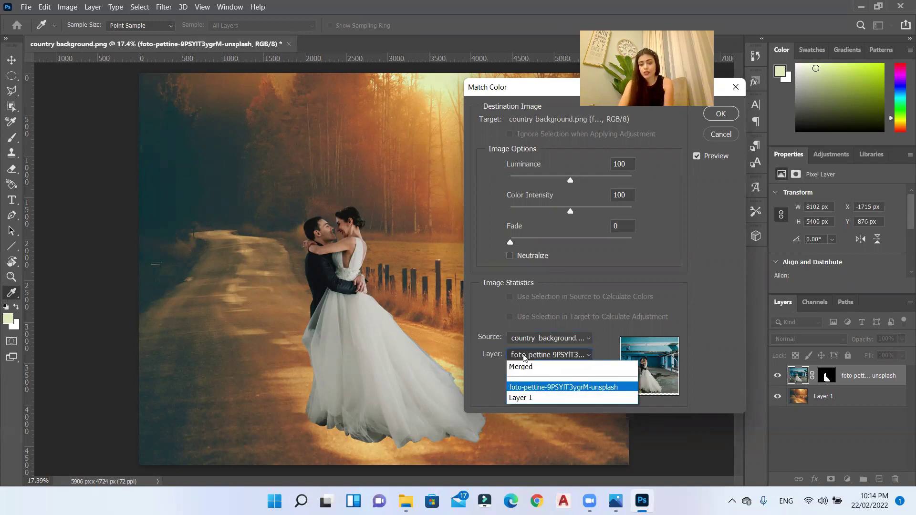
left_click(548, 397)
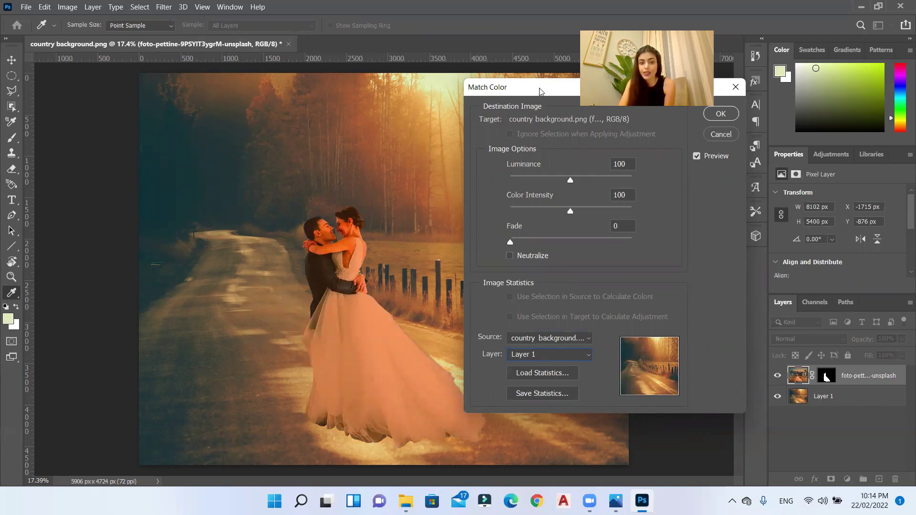
Fade the Match Color effect on the couple to 66
left_click_drag(541, 93, 547, 120)
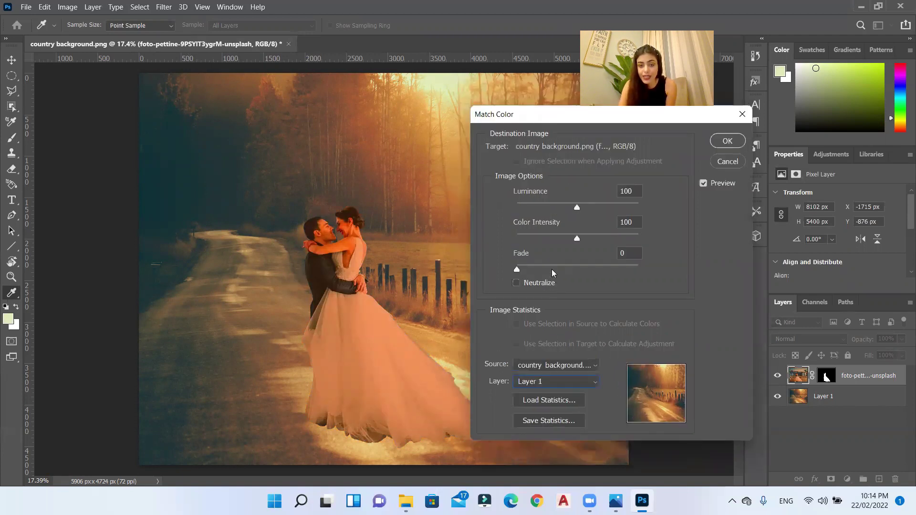
left_click(552, 266)
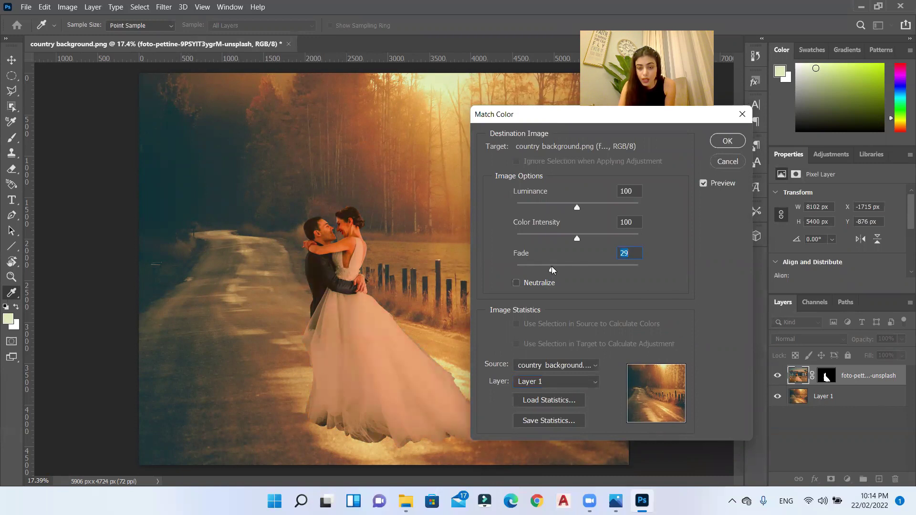
left_click_drag(552, 268, 554, 267)
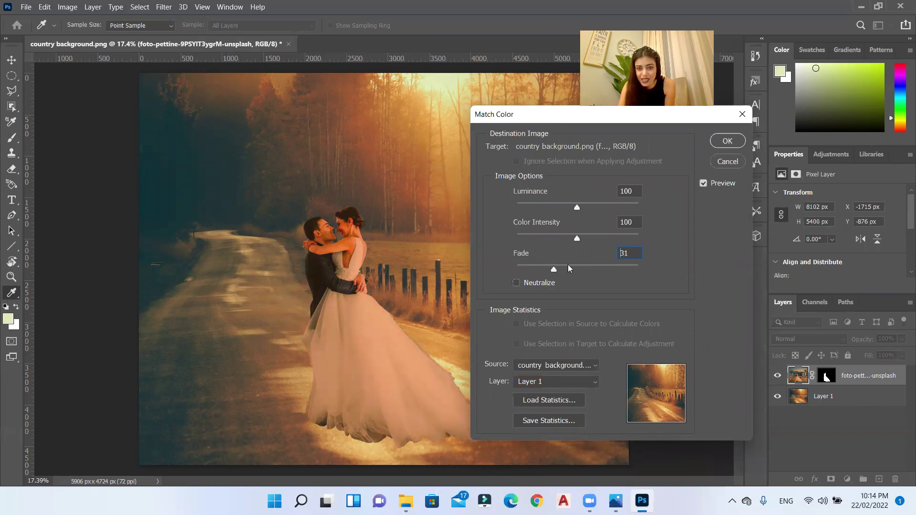
left_click(577, 267)
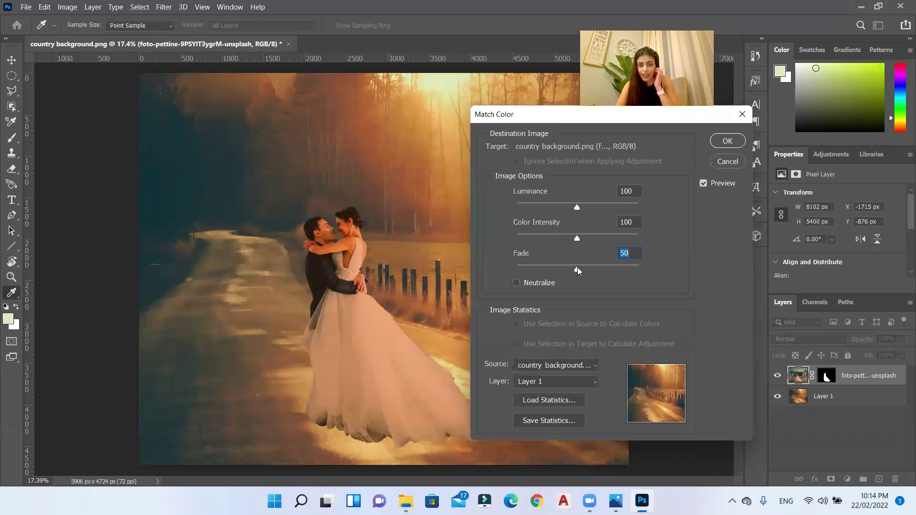
left_click_drag(578, 270, 597, 269)
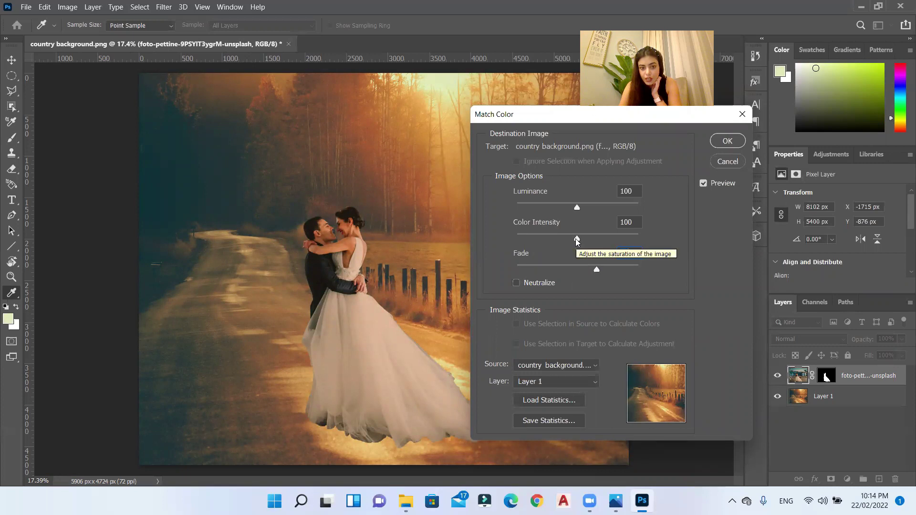
Lower the Color Intensity moderately below 100, fine-tune the Luminance, and apply the Match Color adjustment
left_click_drag(578, 241, 561, 237)
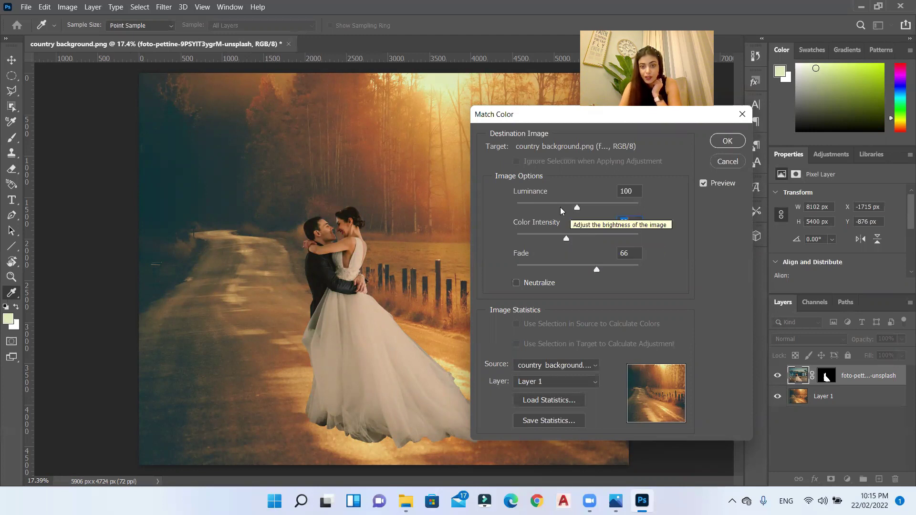
left_click_drag(562, 210, 560, 210)
left_click(726, 141)
Target the couple's layer mask and set up the Brush with black as the foreground color and 5% opacity
key("v")
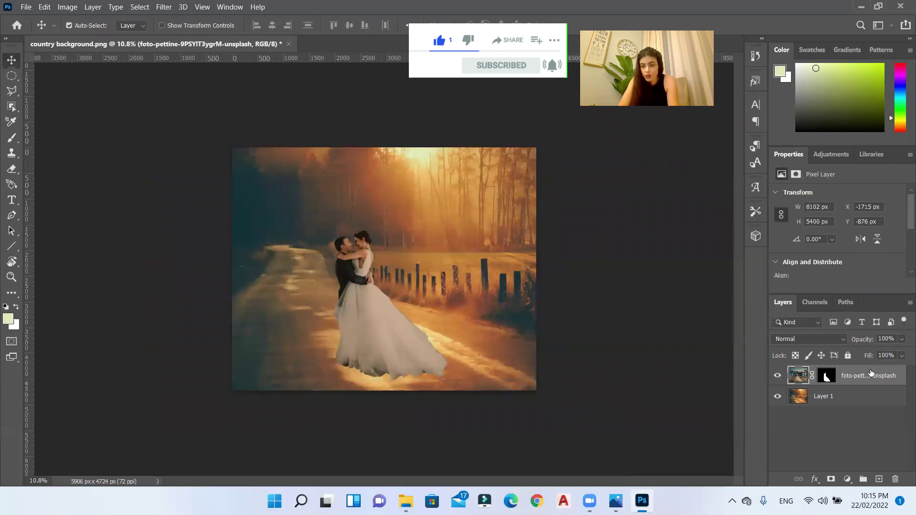
left_click(829, 377)
scroll(419, 403, "up", 4)
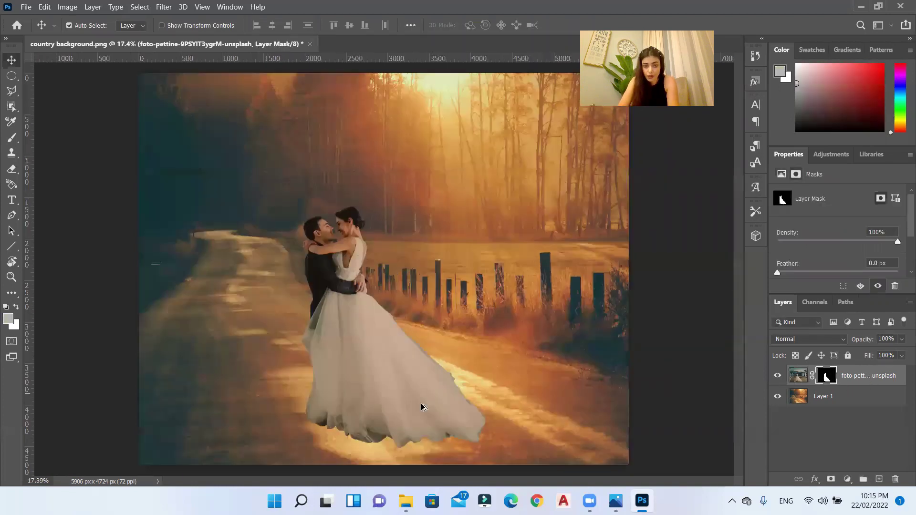
scroll(426, 394, "up", 2)
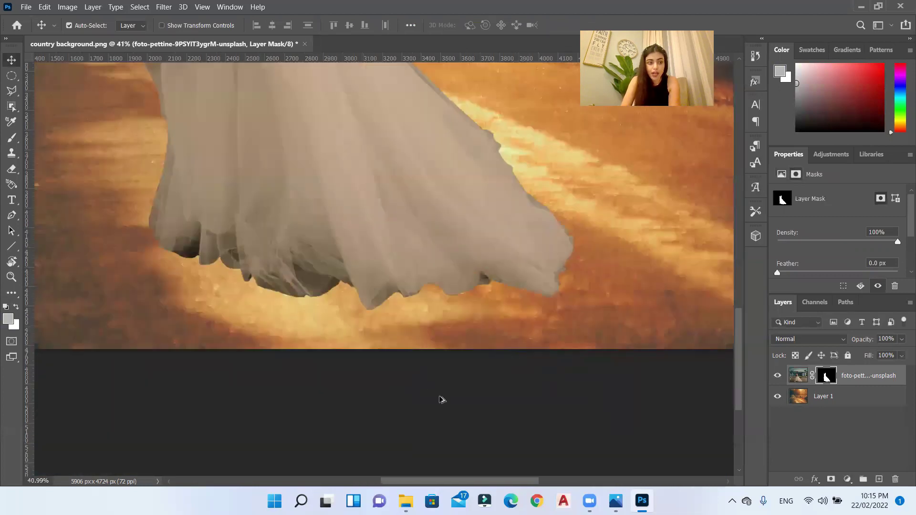
key("b")
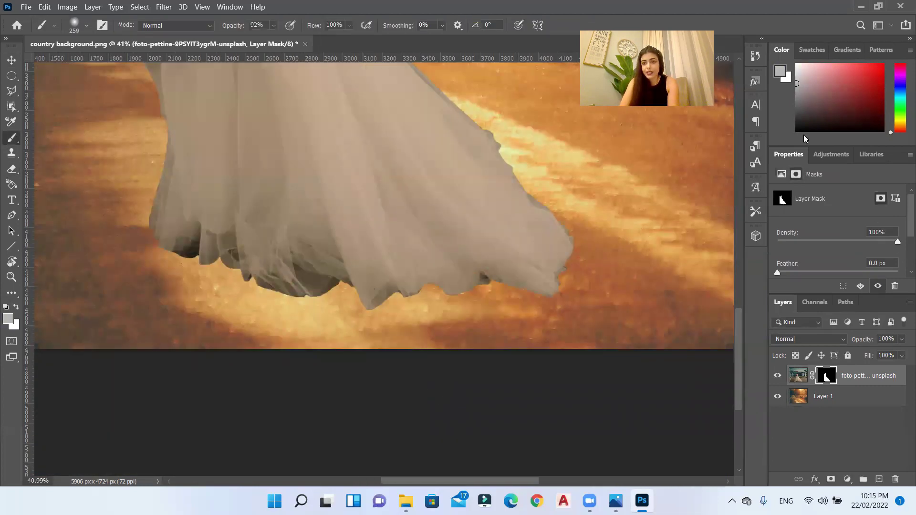
key("d")
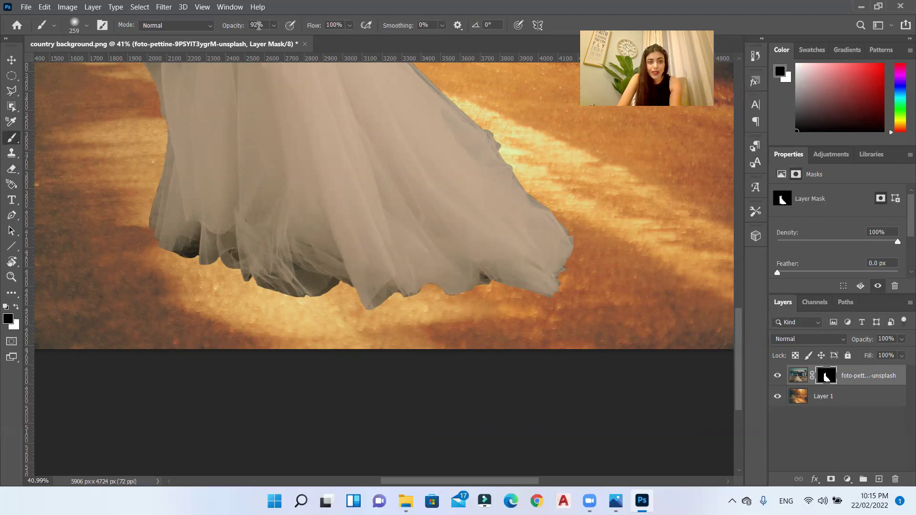
left_click(271, 27)
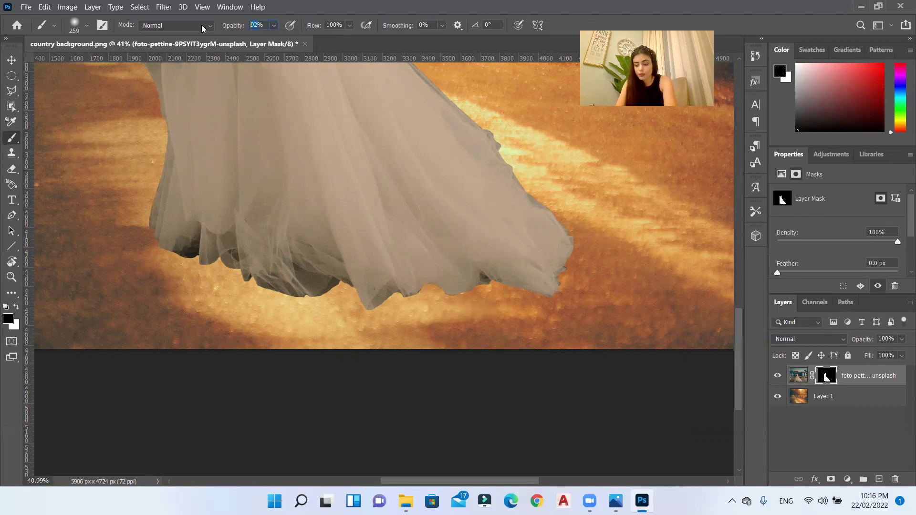
type("5")
key("Return")
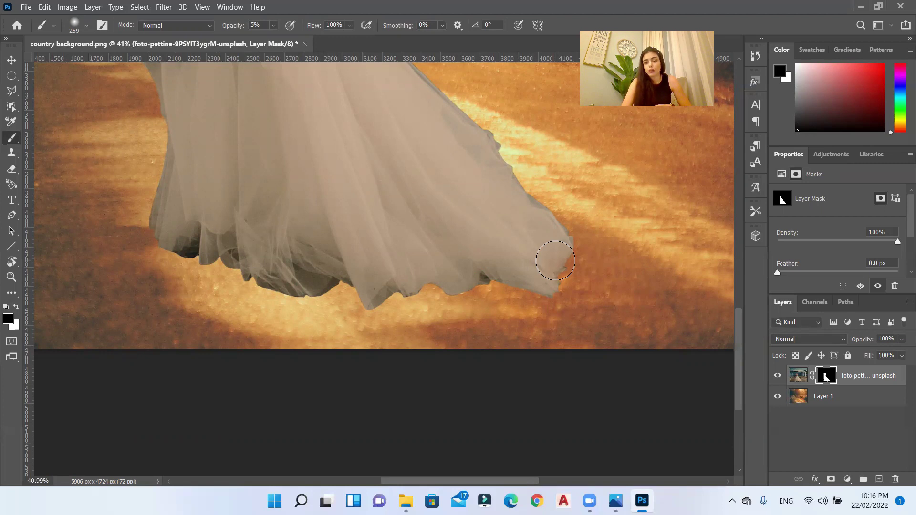
Paint on the mask along the dress's bottom hem with the Soft Round brush at about 298 px to blend it into the road
right_click(517, 261, "alt")
right_click(522, 163, "alt")
right_click(170, 152)
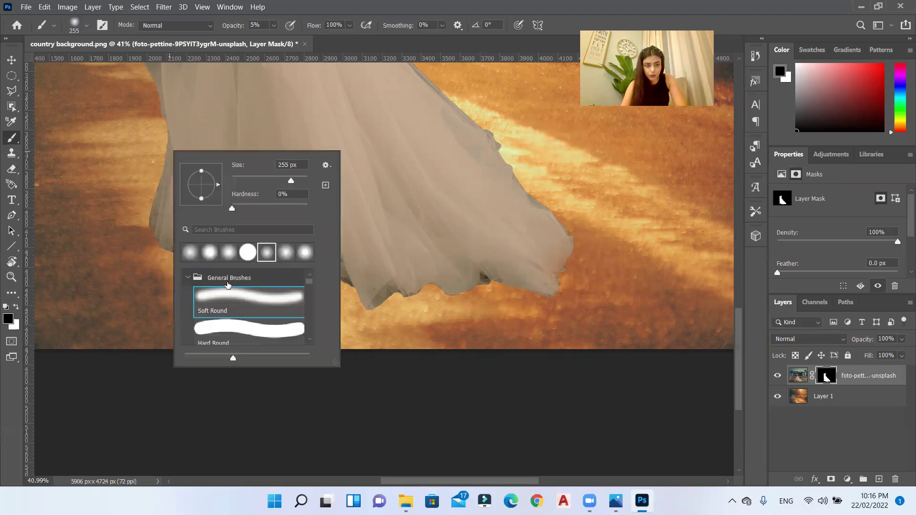
left_click(557, 309)
right_click(479, 263, "alt")
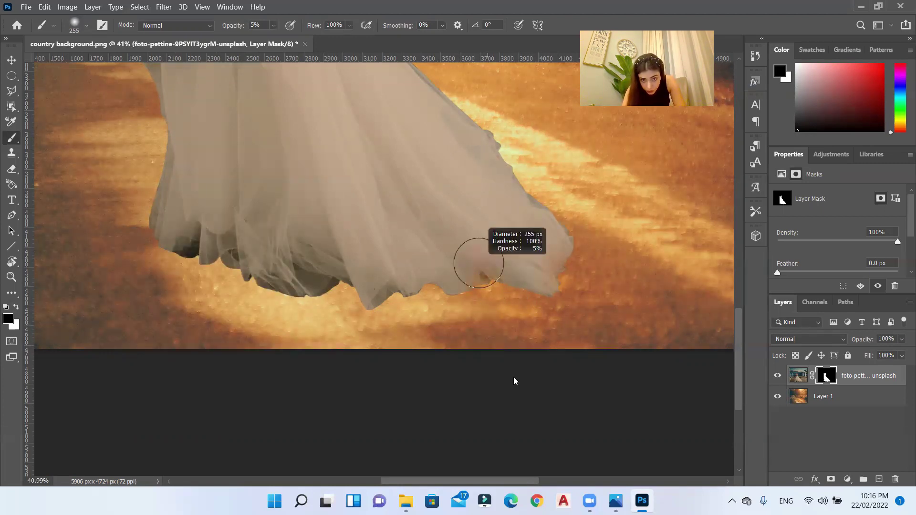
mouse_move(477, 288)
left_mouse_down()
mouse_move(376, 309)
mouse_move(250, 297)
left_mouse_up()
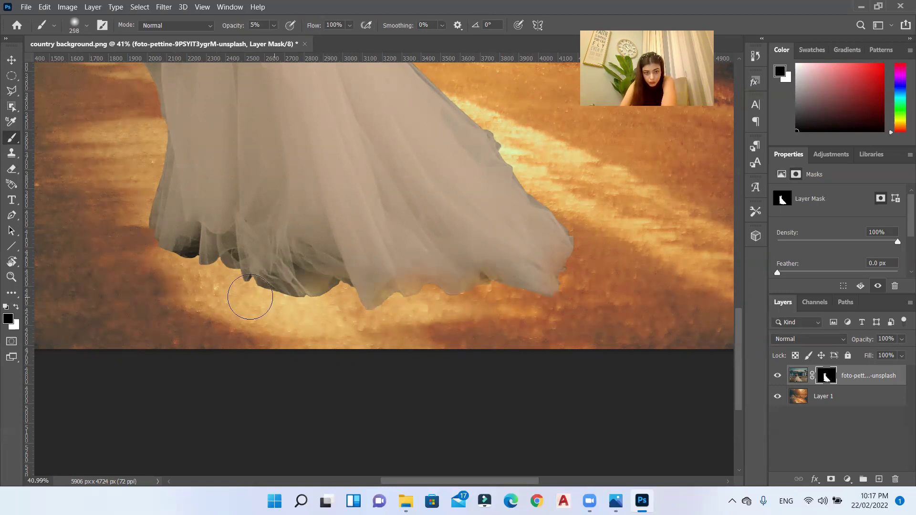
Soften the dress's left and right edges and the rest of its hem on the mask with the low-opacity black brush
scroll(557, 263, "up", 2)
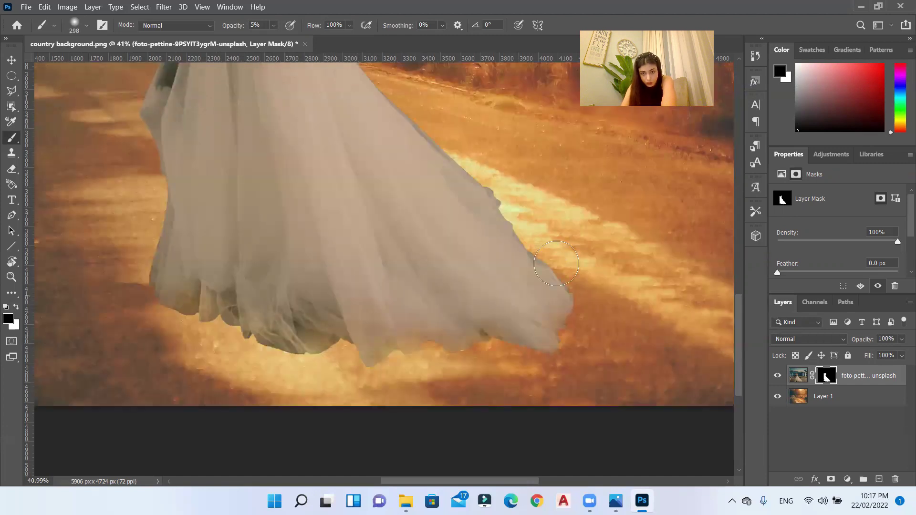
scroll(486, 224, "up", 3)
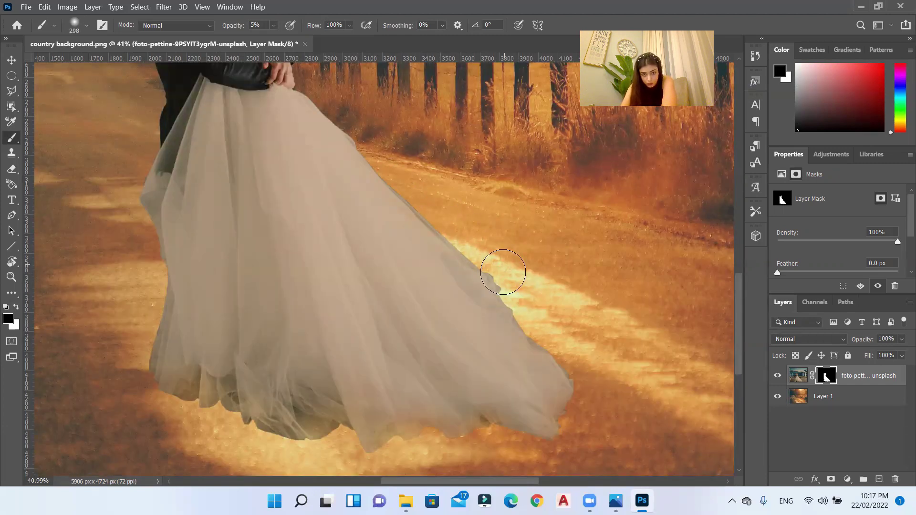
scroll(503, 273, "down", 1)
scroll(132, 191, "up", 1)
scroll(136, 174, "up", 3)
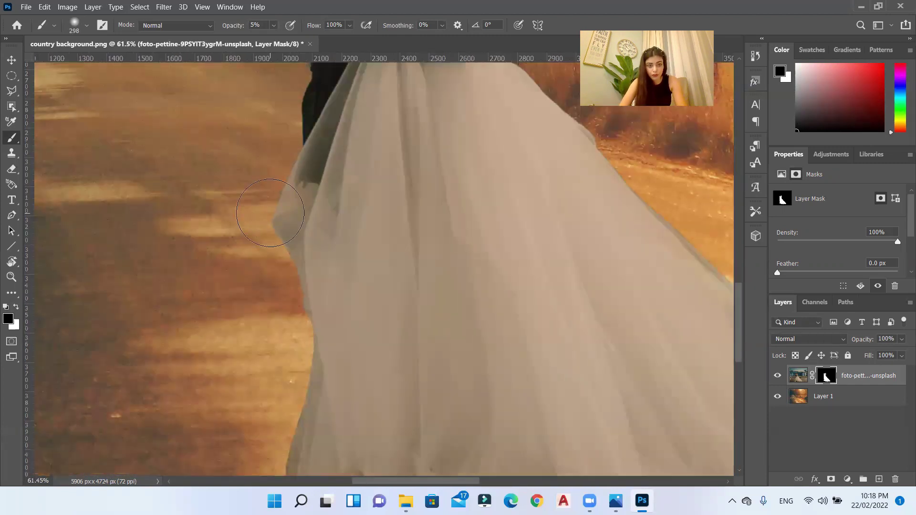
scroll(525, 405, "down", 3)
scroll(474, 364, "up", 2)
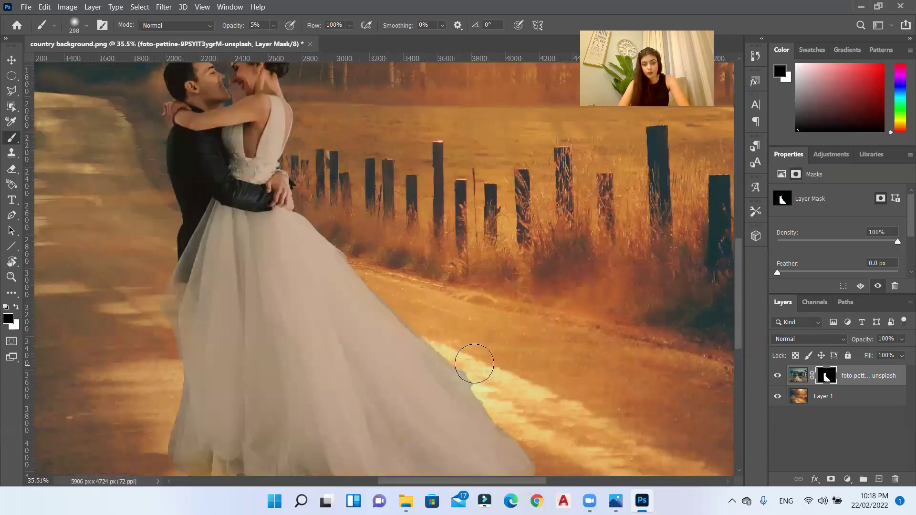
scroll(385, 241, "down", 2)
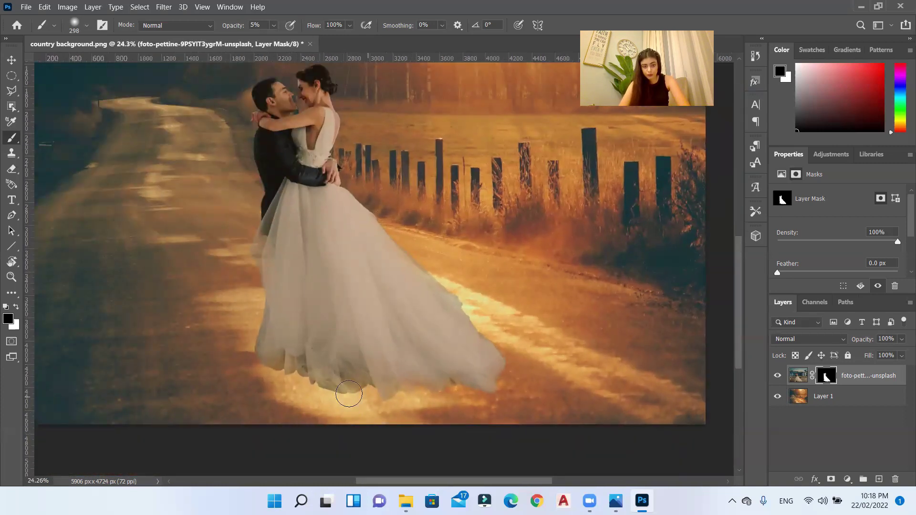
scroll(425, 372, "down", 1)
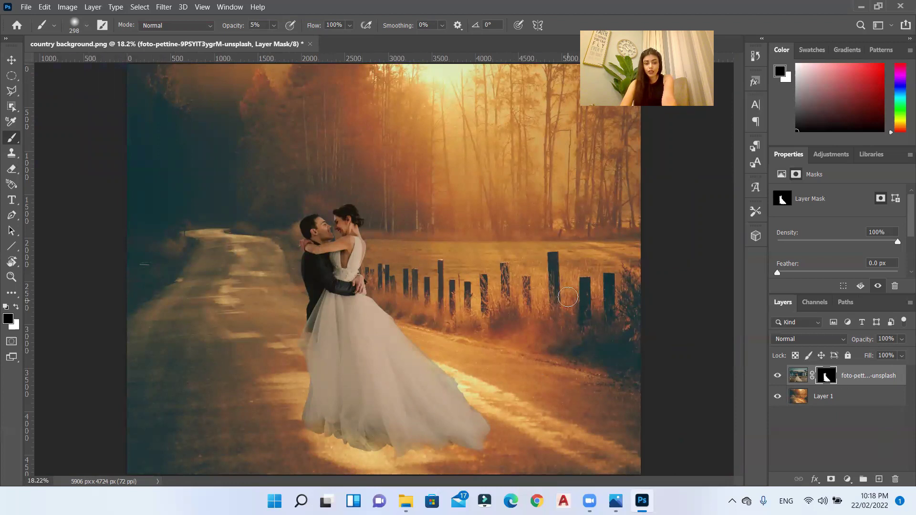
scroll(568, 297, "down", 1)
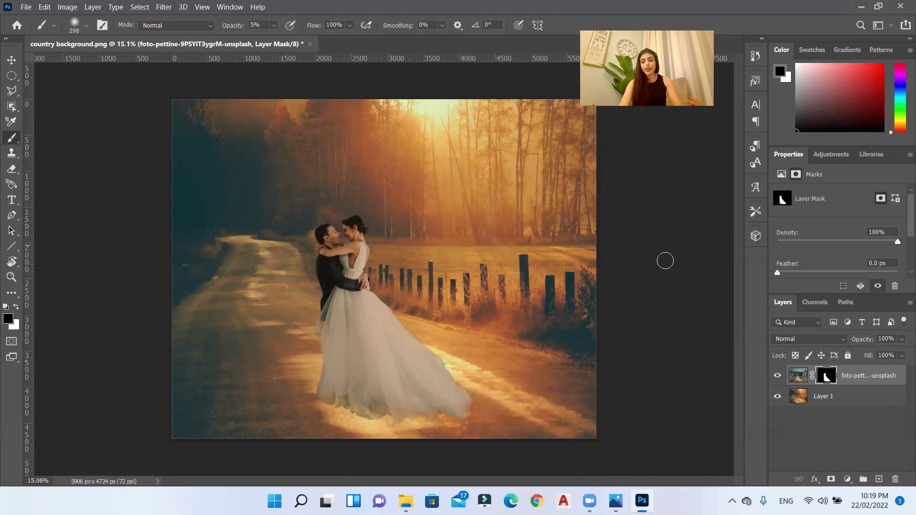
Duplicate the couple's masked layer and give the copy a black Color Overlay with Normal blending at 100% opacity
left_click(882, 383)
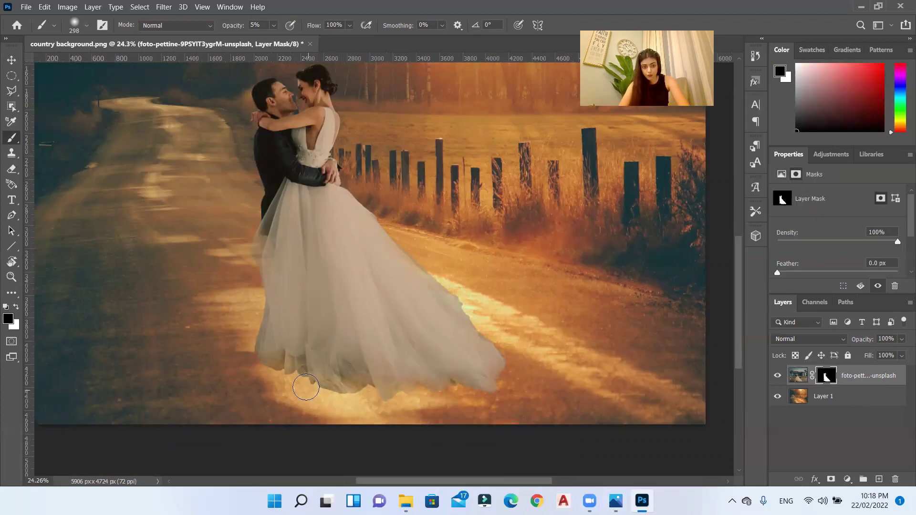
key("ctrl+j")
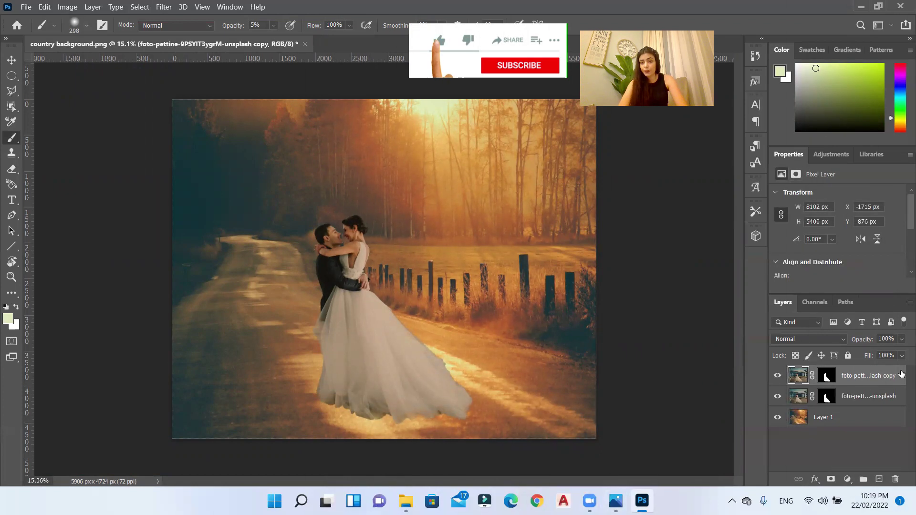
double_click(902, 375)
left_click(451, 319)
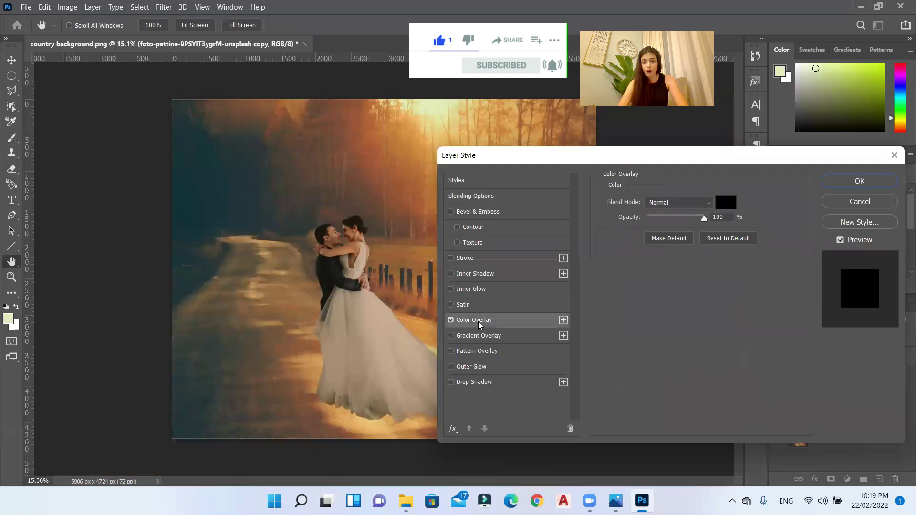
Add a black Outer Glow to the copy with opacity 100%, noise 0%, spread 32%, size 180 px and jitter 0%
left_click(472, 367)
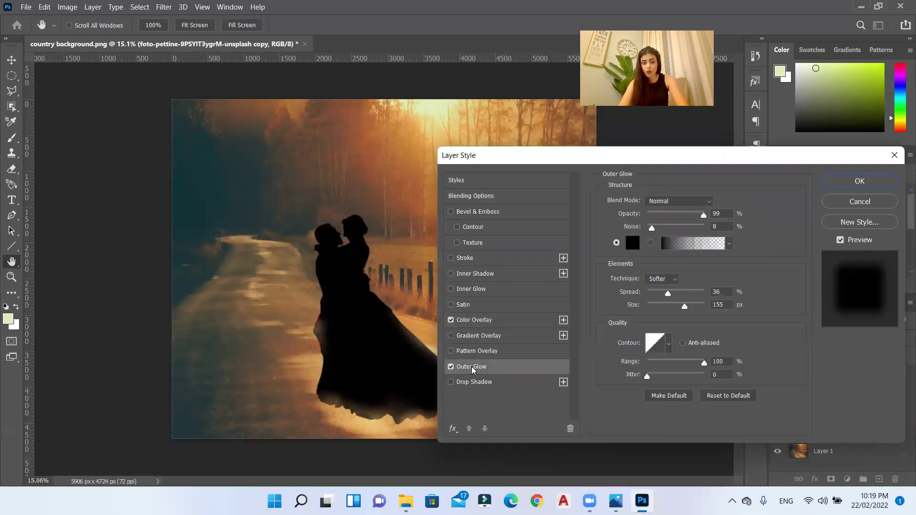
mouse_move(686, 307)
left_mouse_down()
mouse_move(705, 307)
mouse_move(665, 293)
mouse_move(702, 306)
left_mouse_up()
left_click_drag(652, 228, 640, 234)
mouse_move(683, 294)
left_mouse_down()
mouse_move(659, 294)
mouse_move(690, 306)
left_mouse_up()
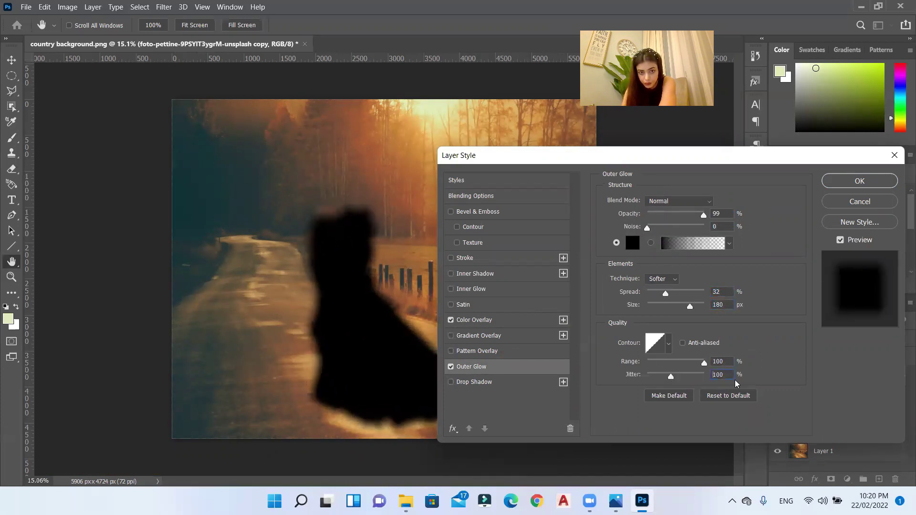
left_click(718, 374)
left_click_drag(703, 215, 709, 218)
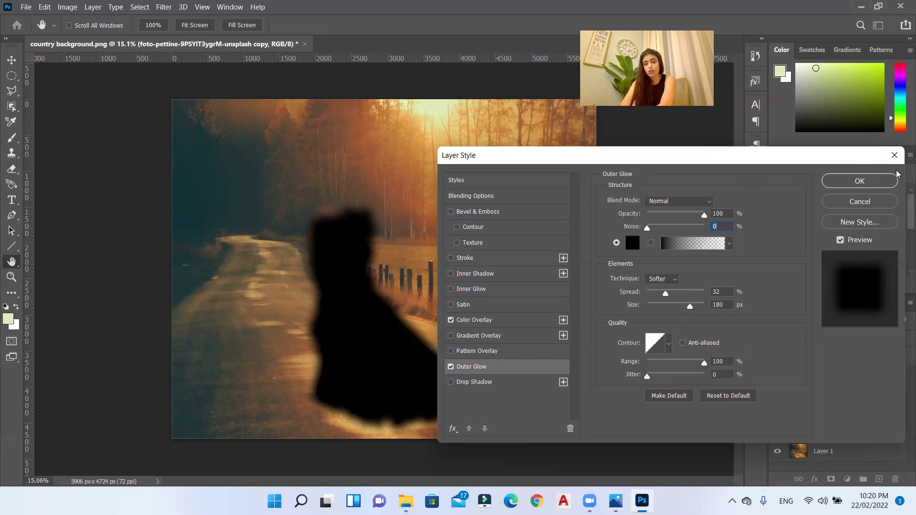
left_click(873, 182)
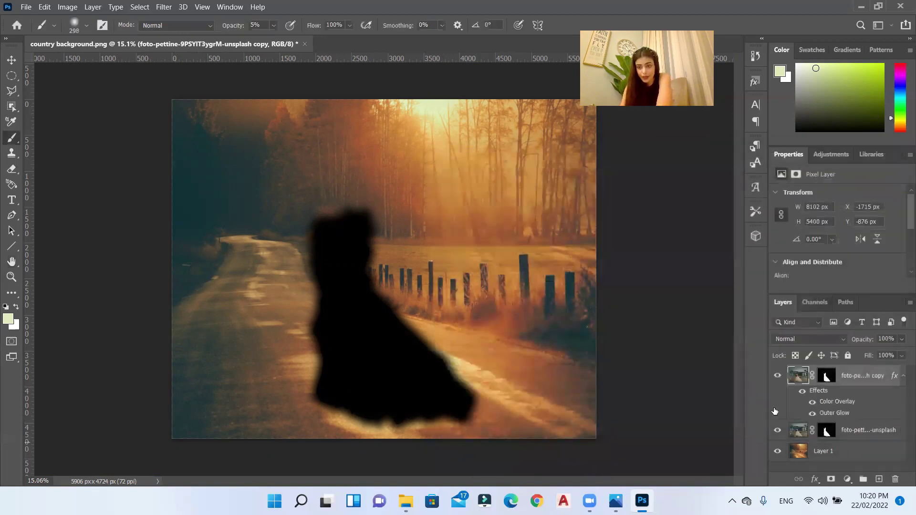
Distort the black copy into a flattened, slanted shadow lying on the road around the base of the dress
key("ctrl+t")
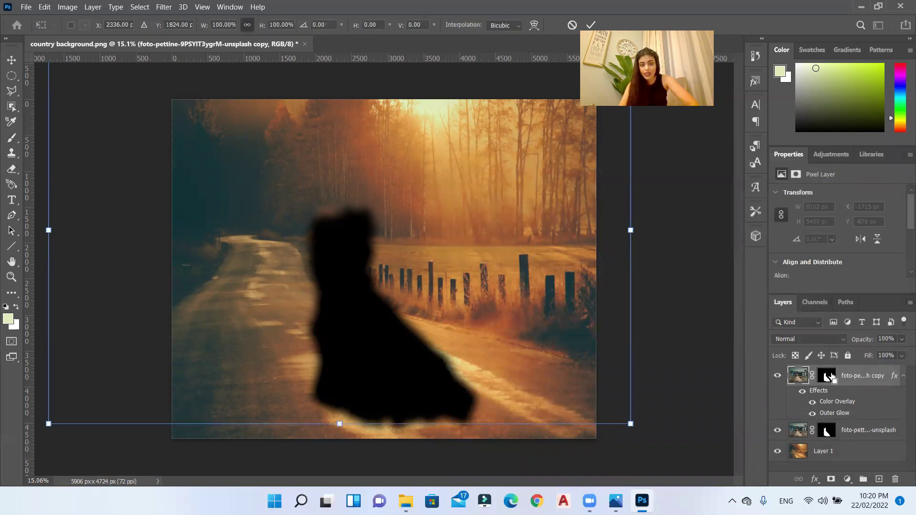
scroll(384, 269, "down", 3)
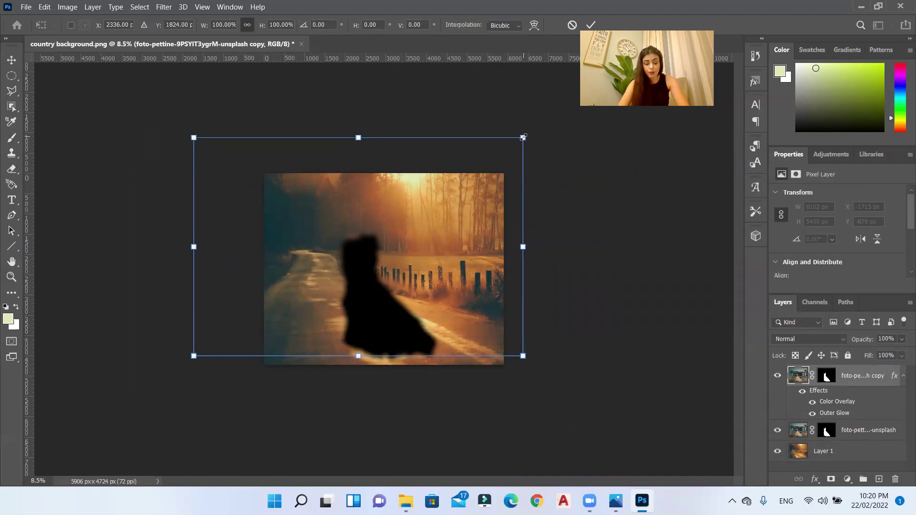
left_click_drag(523, 138, 455, 191)
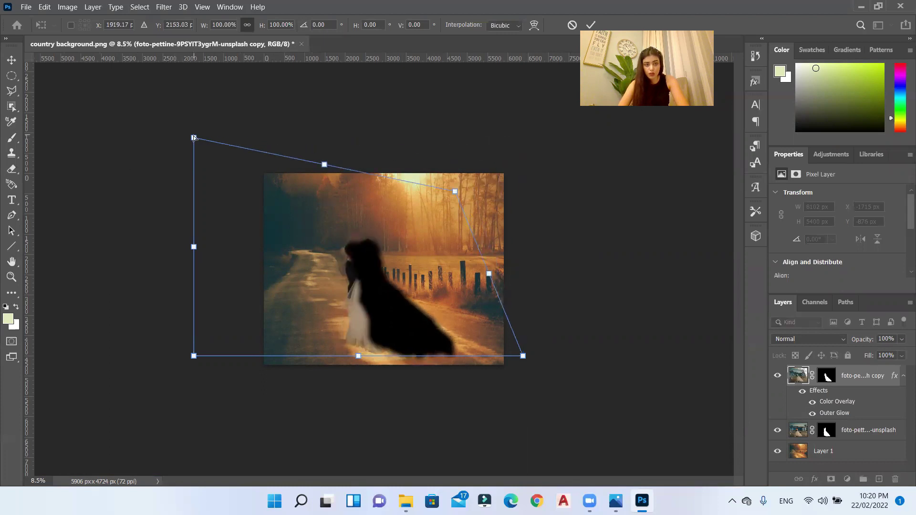
left_click_drag(193, 139, 192, 243)
left_click_drag(319, 230, 333, 300)
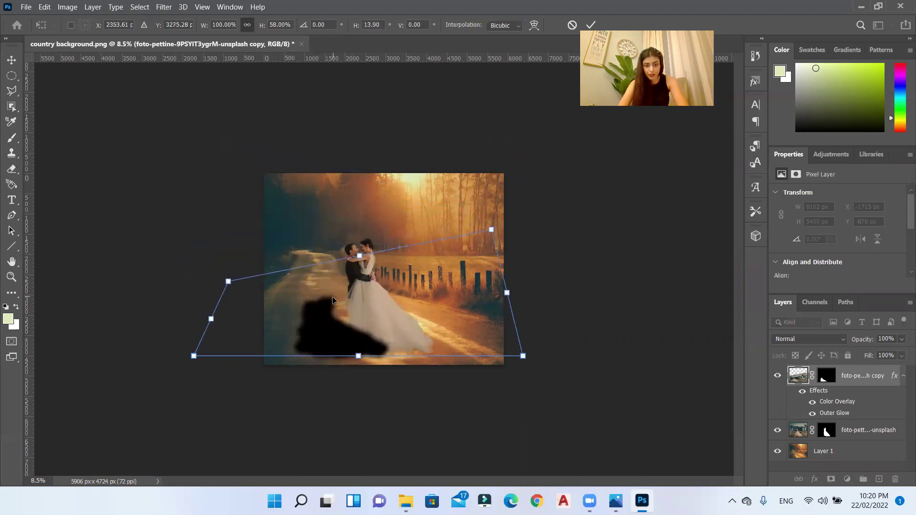
left_click_drag(340, 335, 377, 335)
left_click_drag(396, 259, 385, 266)
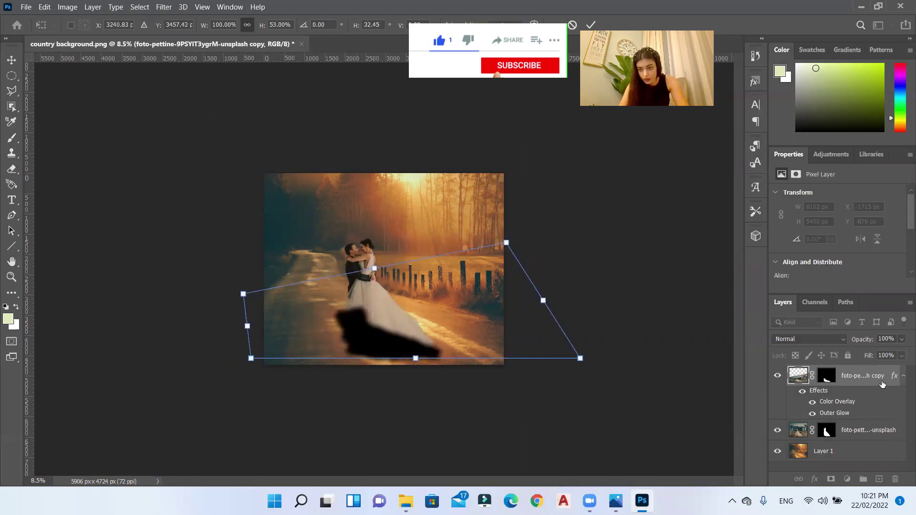
Move the shadow layer beneath the couple's layer and lower its opacity to 36%
left_click_drag(868, 379, 869, 432)
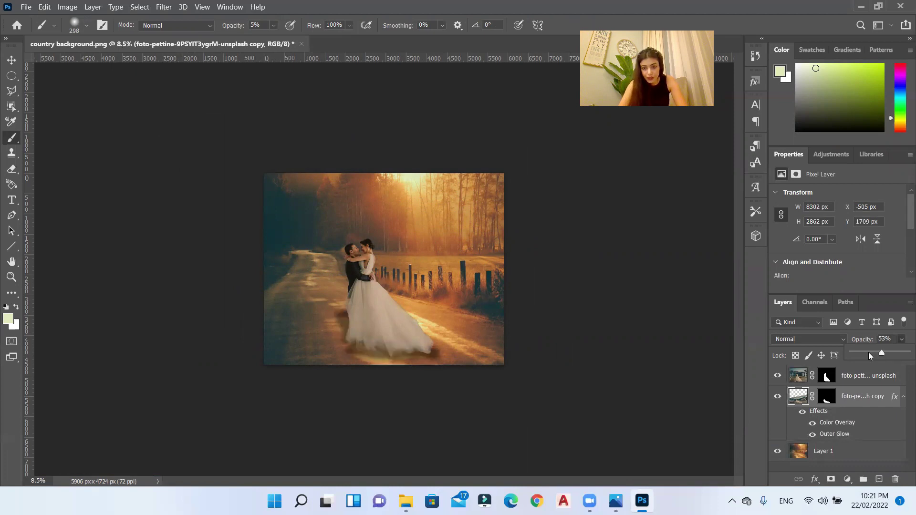
left_click_drag(868, 353, 872, 353)
Stretch the shadow downward to about 105% height and set its layer opacity to 45%
key("ctrl+t")
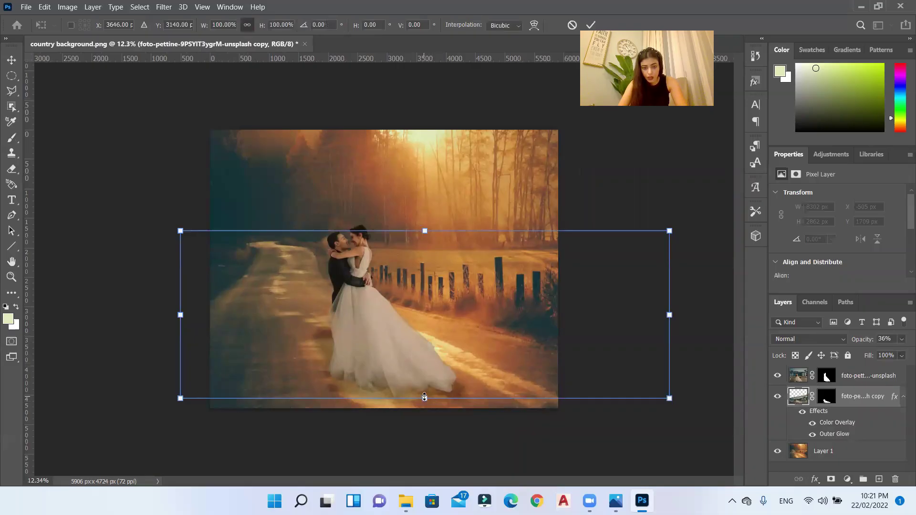
left_click_drag(424, 397, 424, 408)
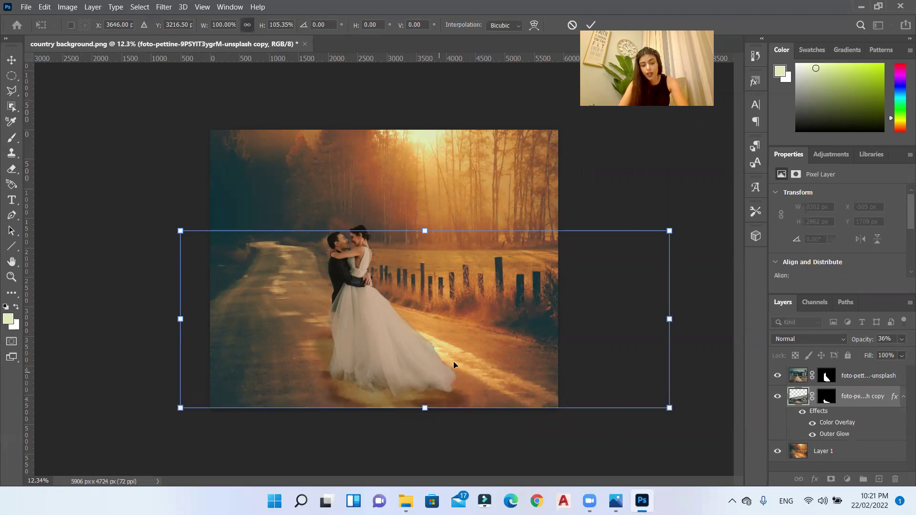
key("Return")
left_click(901, 340)
left_click_drag(872, 352, 874, 352)
left_click(901, 342)
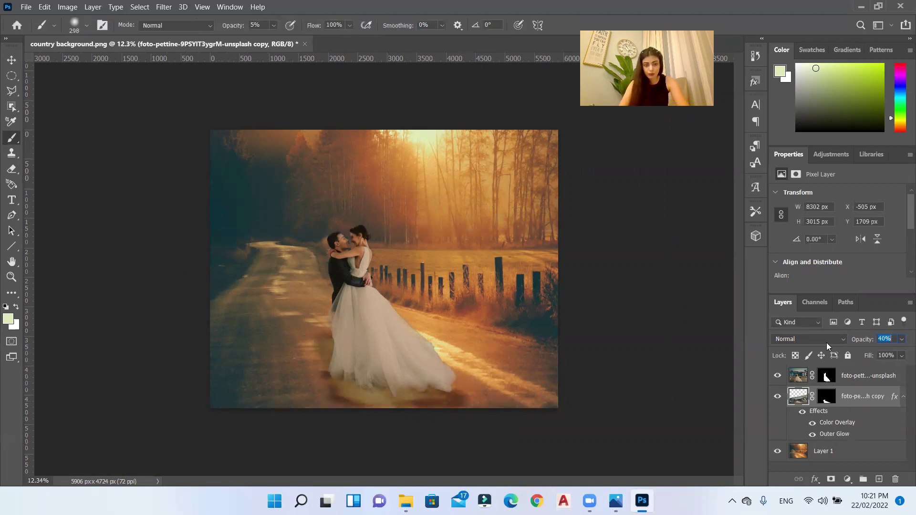
type("45")
Enlarge the shadow to about 106% and reshape its upper edge up and leftward so it spreads beyond the dress
key("ctrl+t")
left_click_drag(180, 301, 169, 301)
left_click_drag(668, 229, 688, 220)
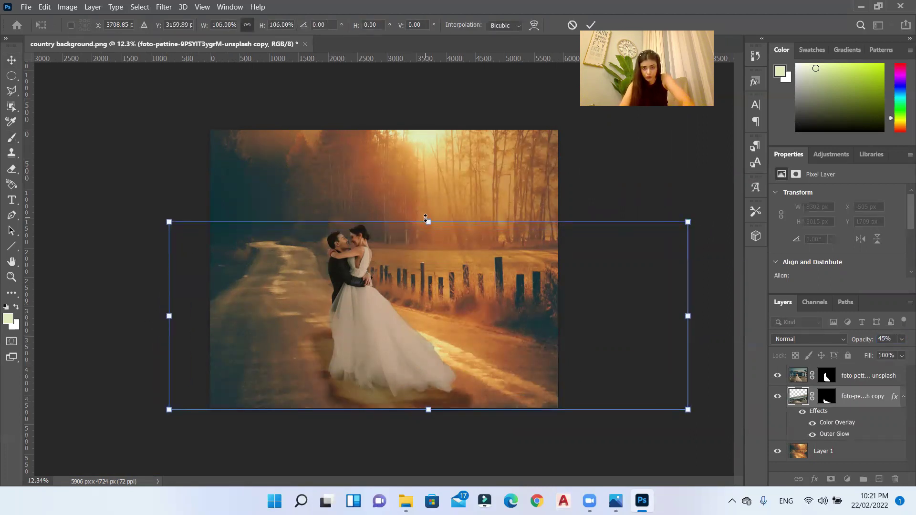
left_click_drag(428, 221, 371, 206)
left_click_drag(658, 307, 676, 303)
key("Return")
left_click(381, 427)
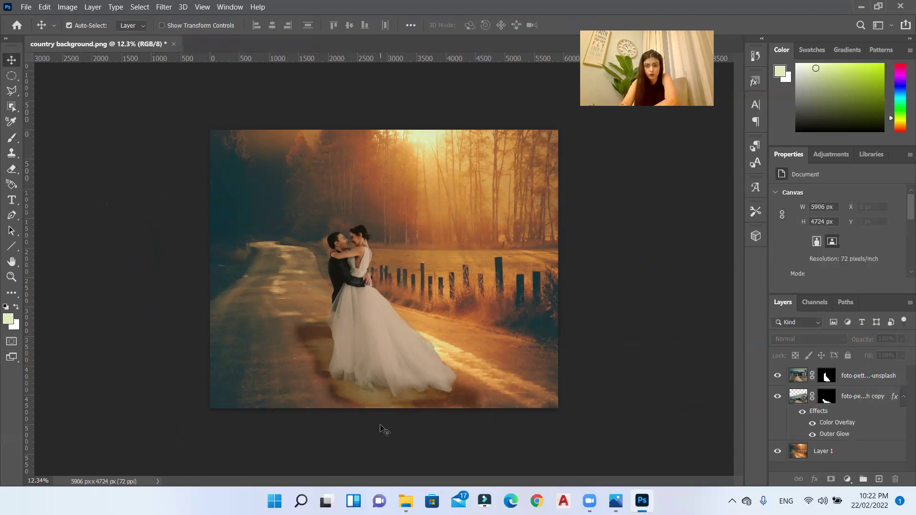
Scale the couple and shadow layers together to about 112% and shift them slightly lower on the road
left_click(868, 376)
left_click(862, 396, "shift")
key("ctrl+t")
scroll(401, 127, "down", 1)
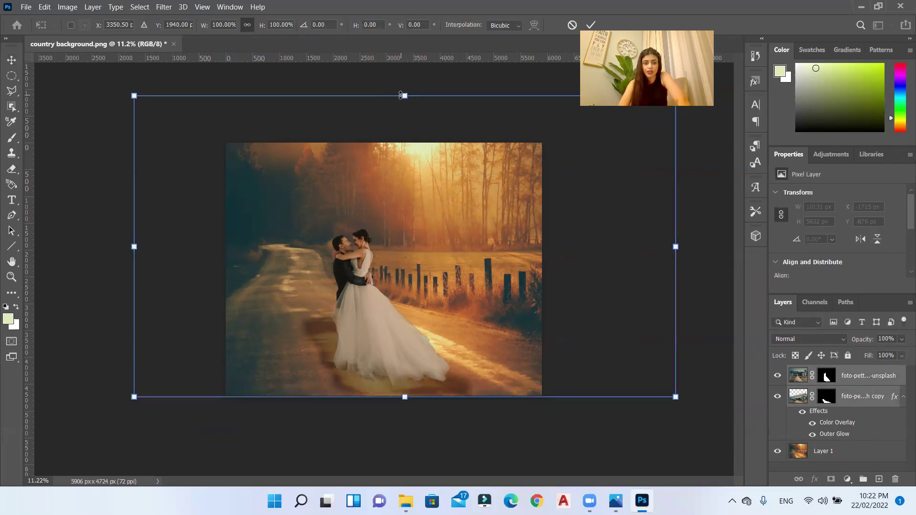
left_click_drag(400, 95, 417, 57)
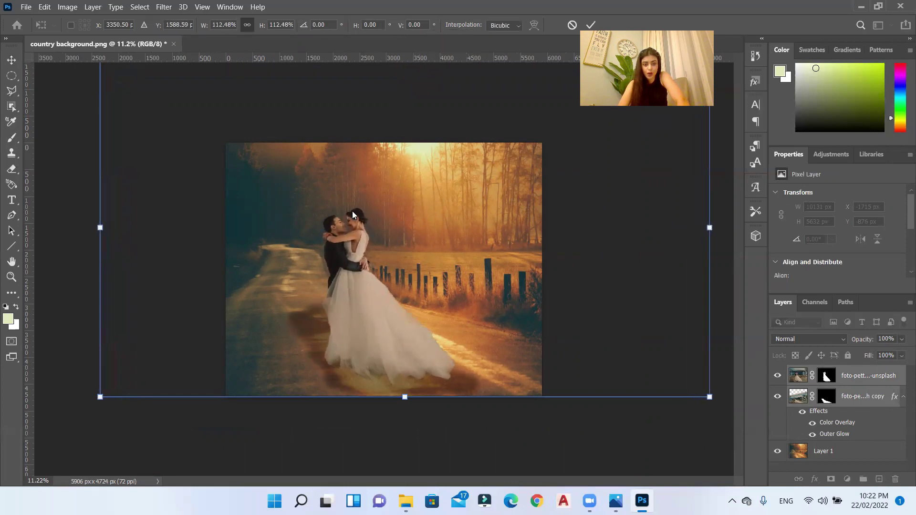
scroll(387, 267, "down", 2)
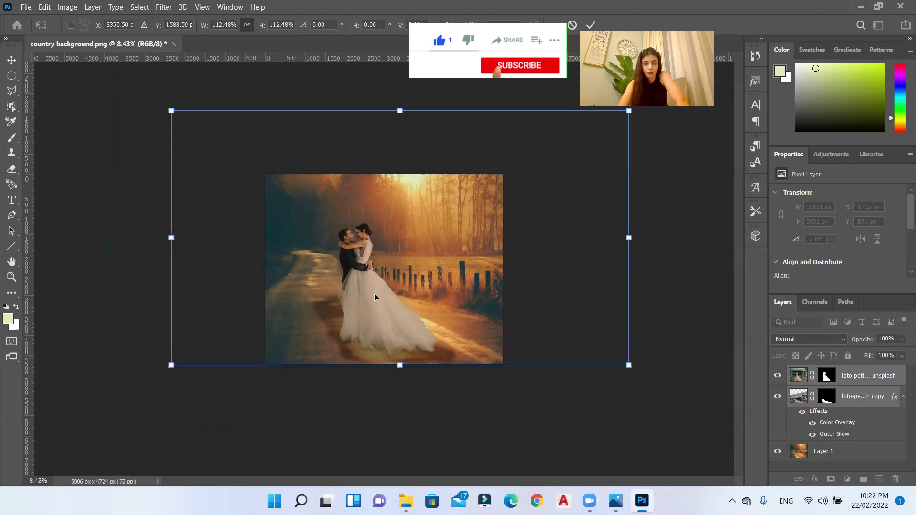
left_click_drag(374, 293, 367, 311)
key("Return")
key("ctrl+0")
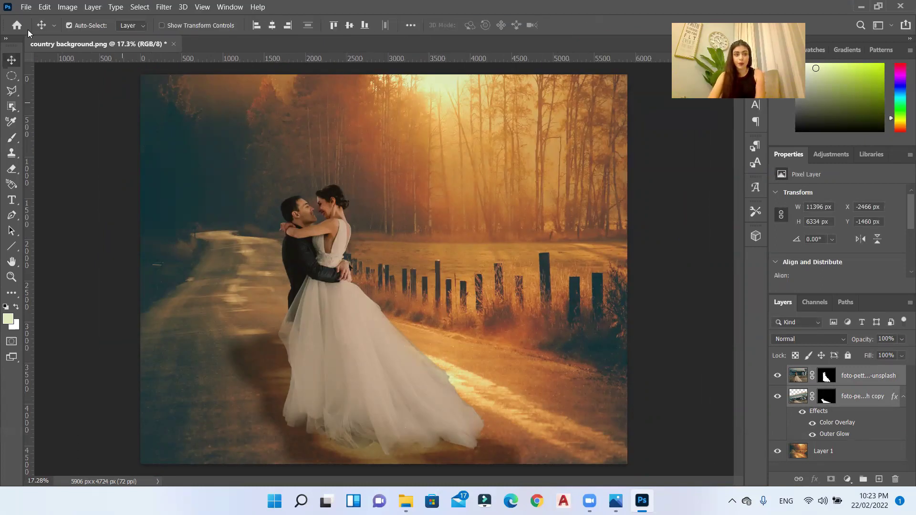
Start saving the composite to the computer in the tut 13 folder with PNG as the file format
left_click(19, 9)
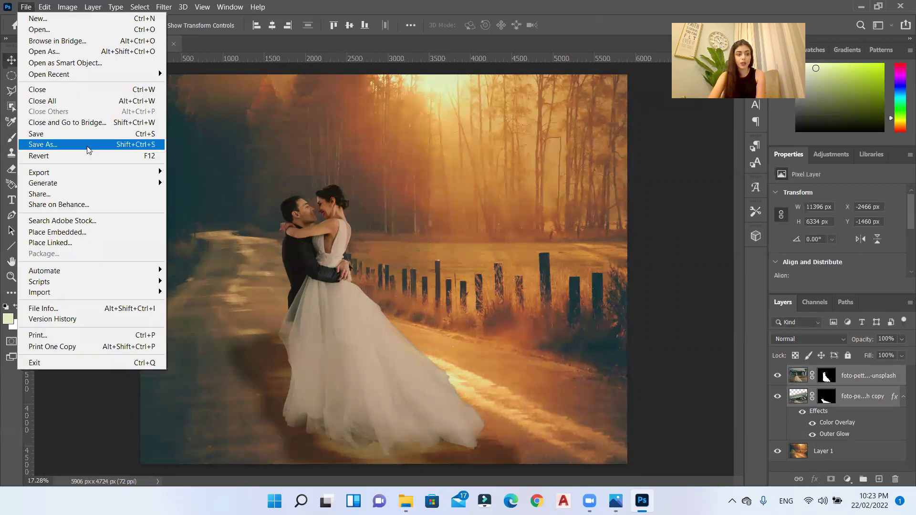
left_click(91, 145)
left_click(473, 340)
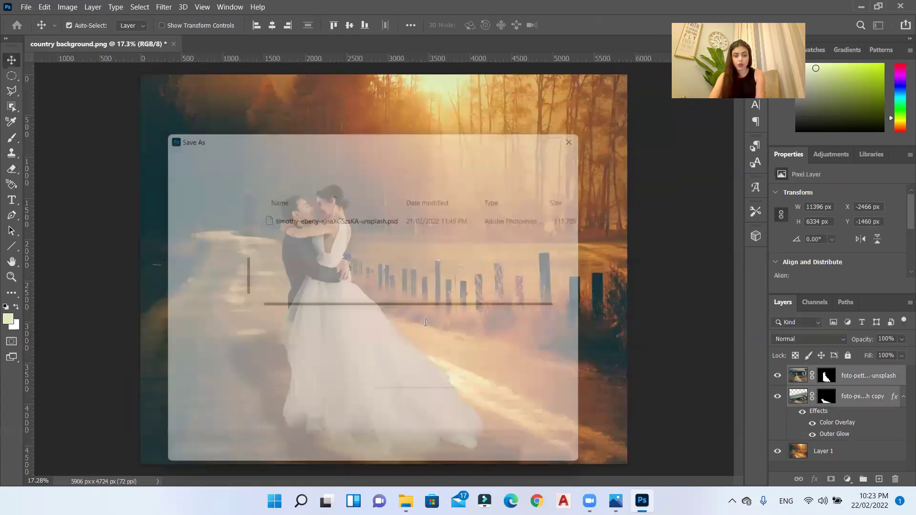
left_click(336, 339)
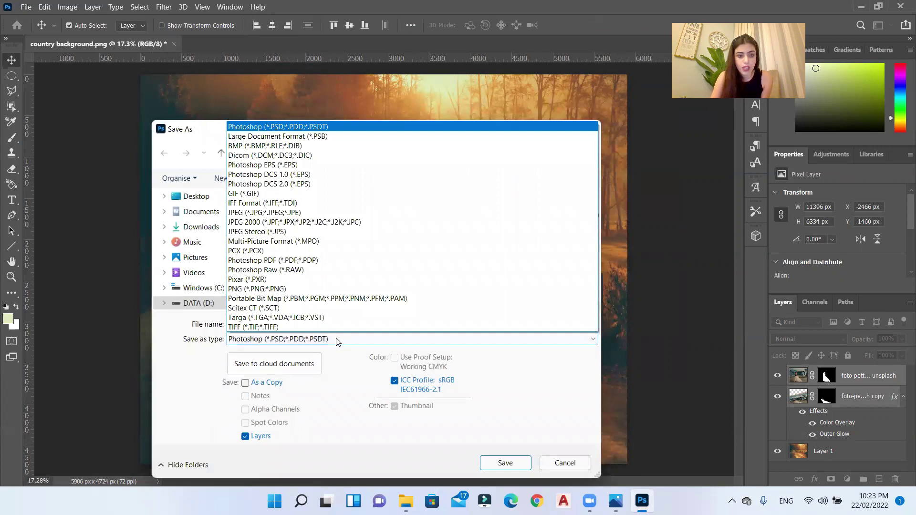
left_click(279, 289)
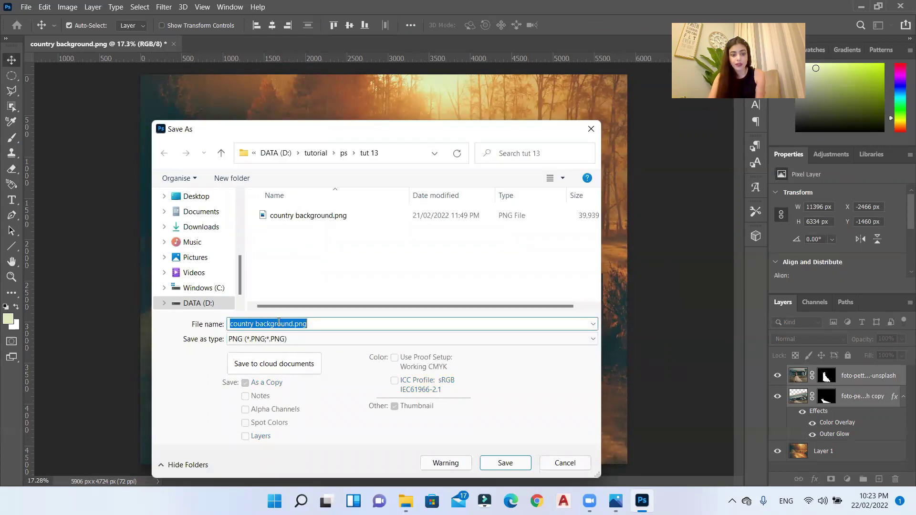
Name the file WEDDING and save it with the medium file size PNG option
left_click(279, 323)
double_click(253, 323)
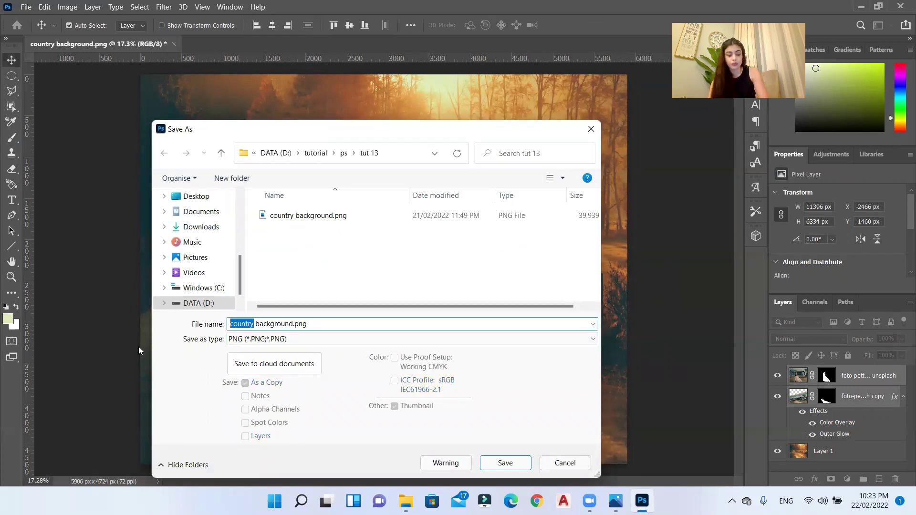
type("WEDDINH")
key("BackSpace")
type("G")
key("Return")
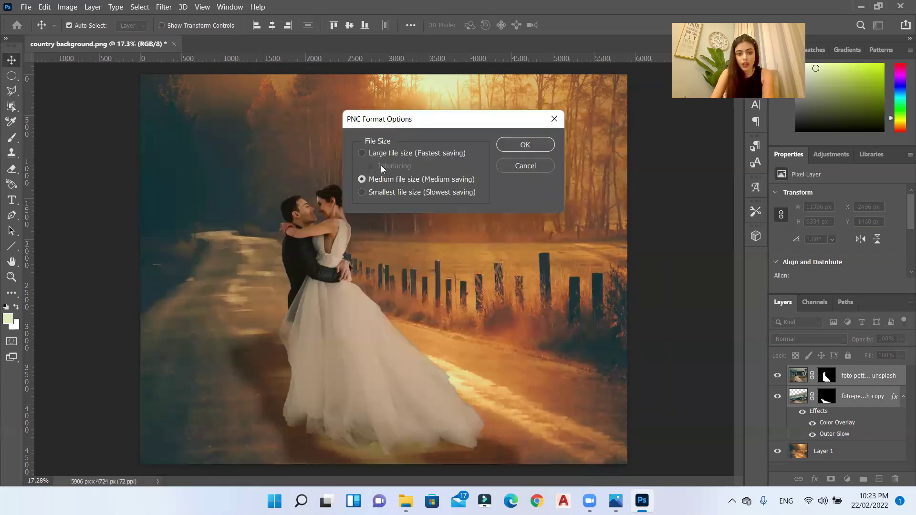
left_click(518, 143)
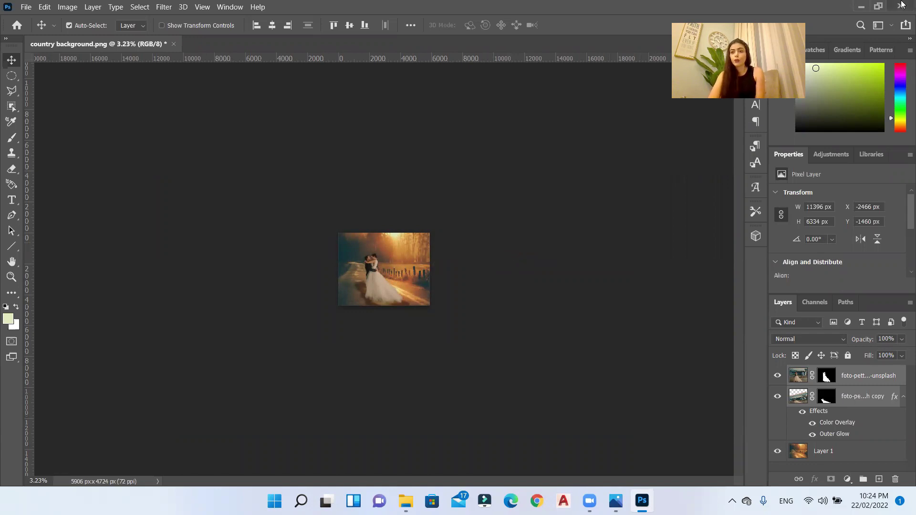
Switch to Photos and compare the original parking garage photo with the finished WEDDING.png
left_click(860, 7)
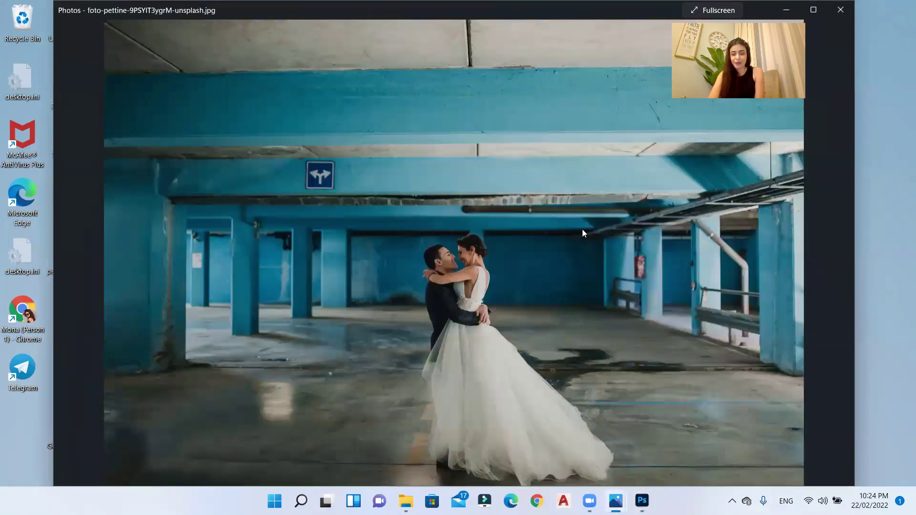
key("Right")
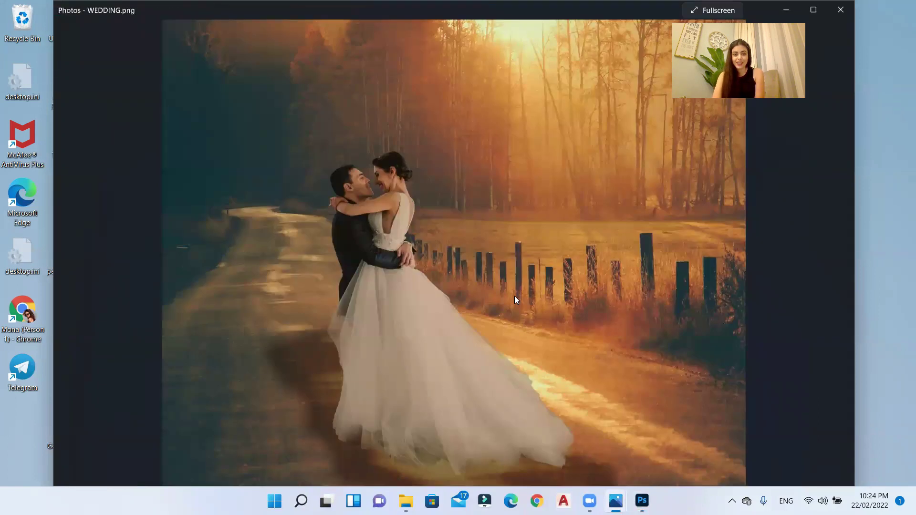
key("Left")
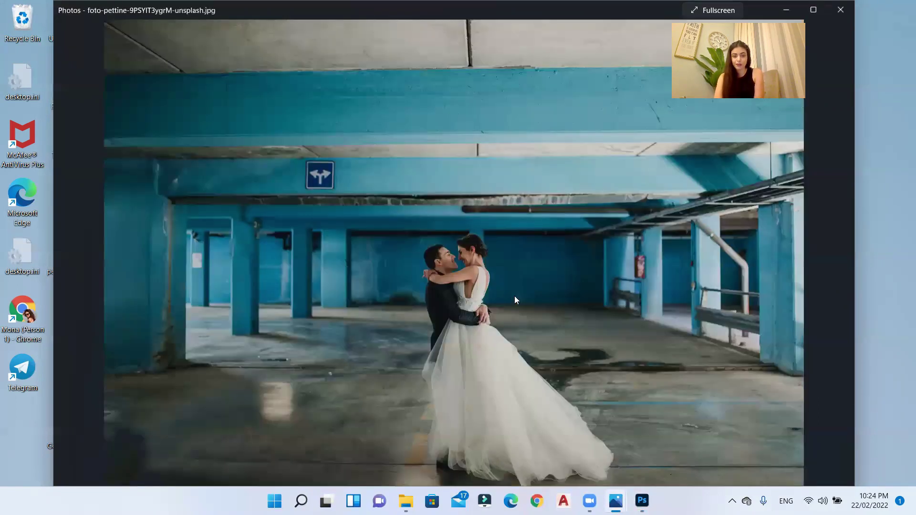
key("Right")
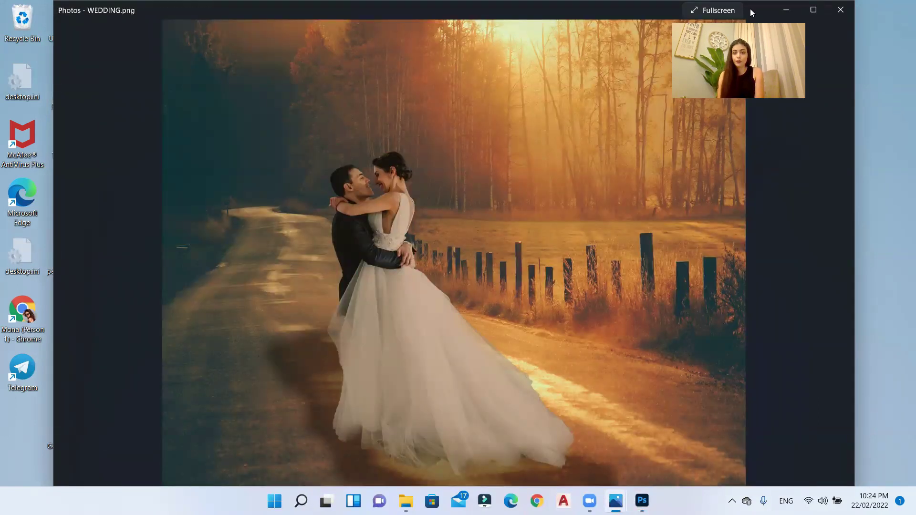